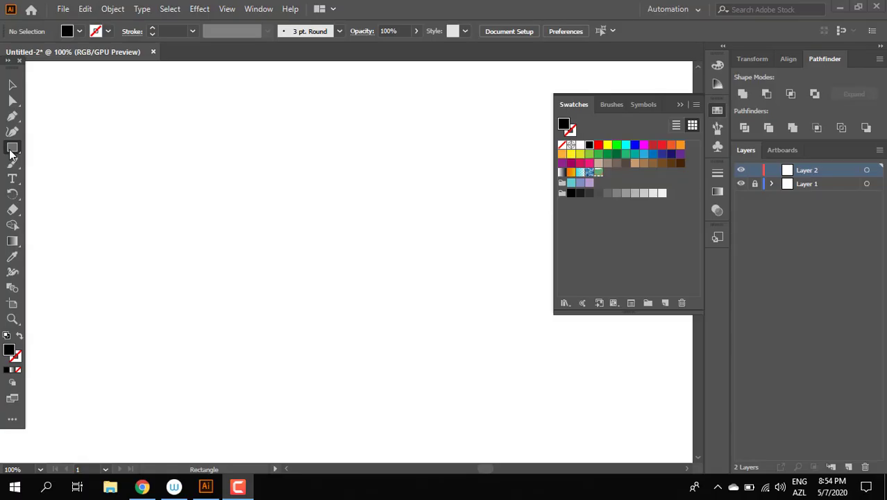
Draw a large circle filled with medium green 4AAF56
drag(12, 147, 34, 164)
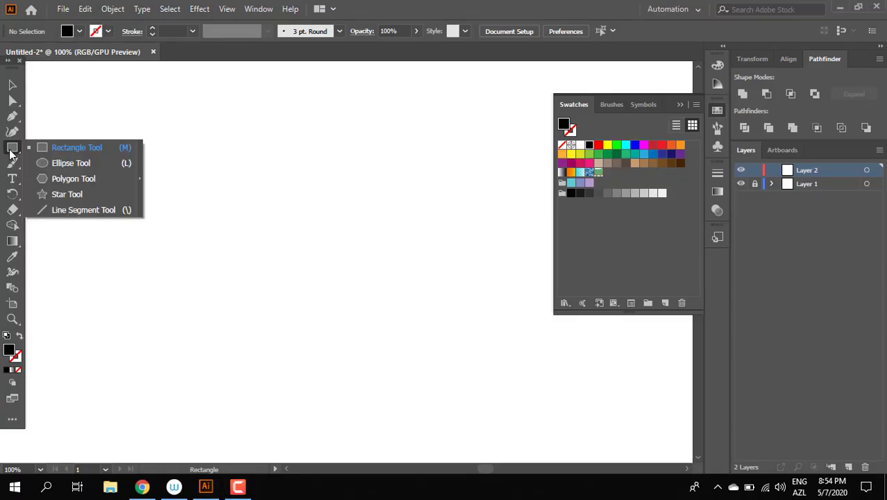
drag(184, 139, 420, 374)
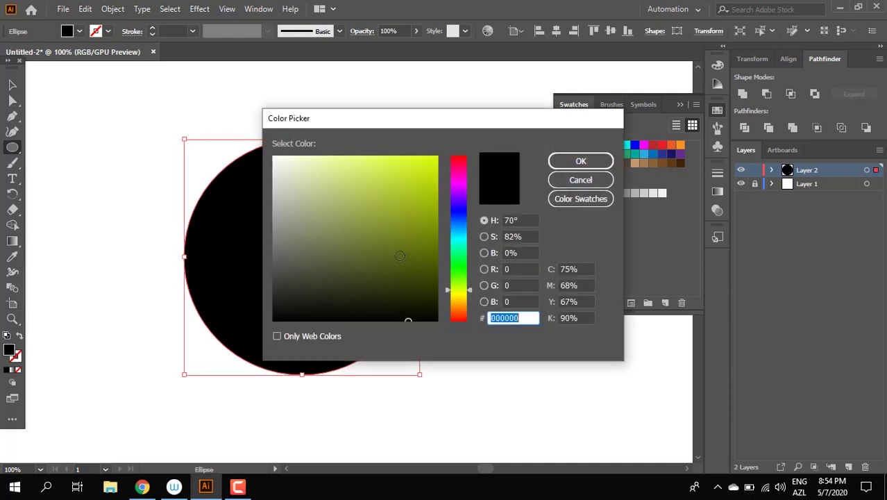
drag(450, 295, 459, 264)
click(368, 208)
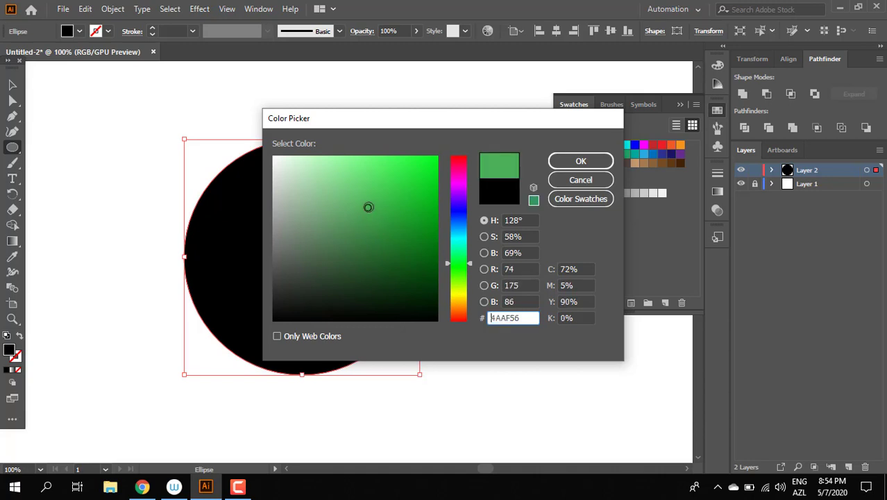
key(Return)
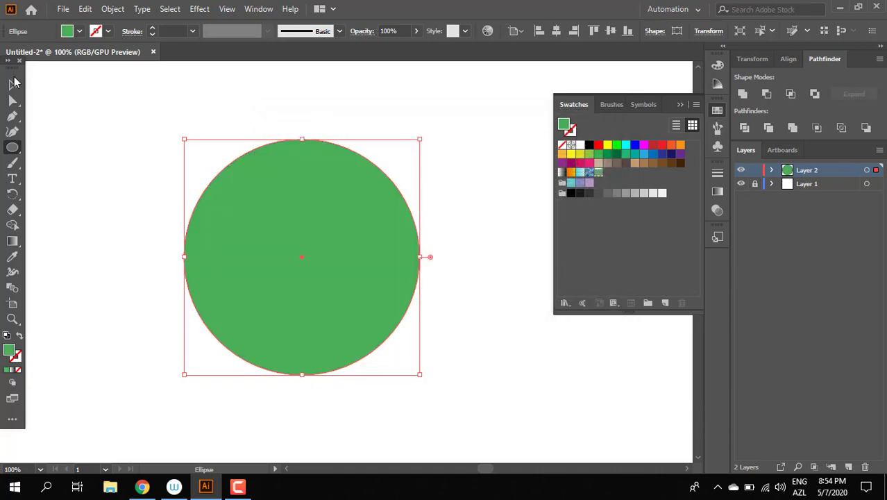
Alt-drag a copy of the circle upward and stretch it into a wider overlapping ellipse
click(12, 84)
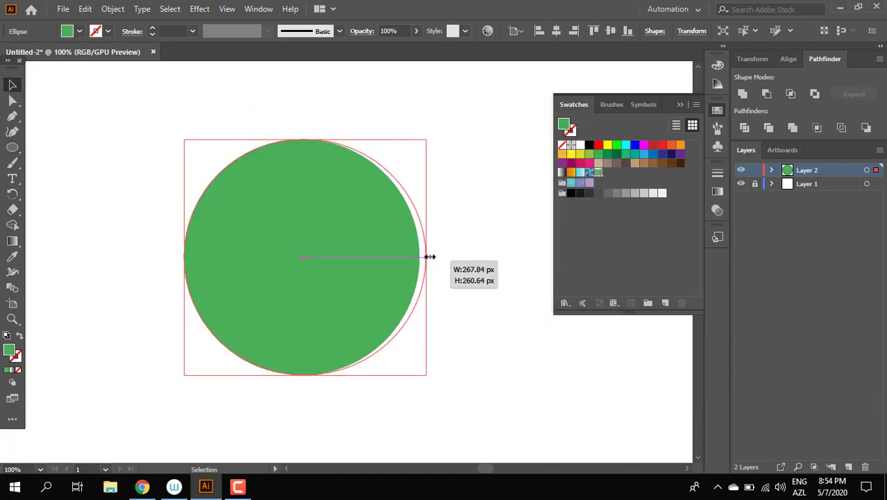
drag(419, 258, 445, 256)
click(467, 279)
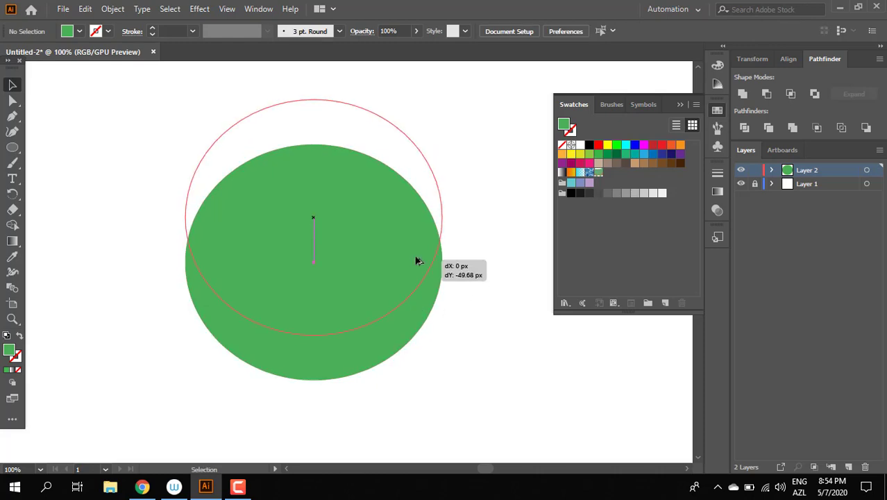
drag(433, 308, 422, 249)
drag(448, 202, 525, 202)
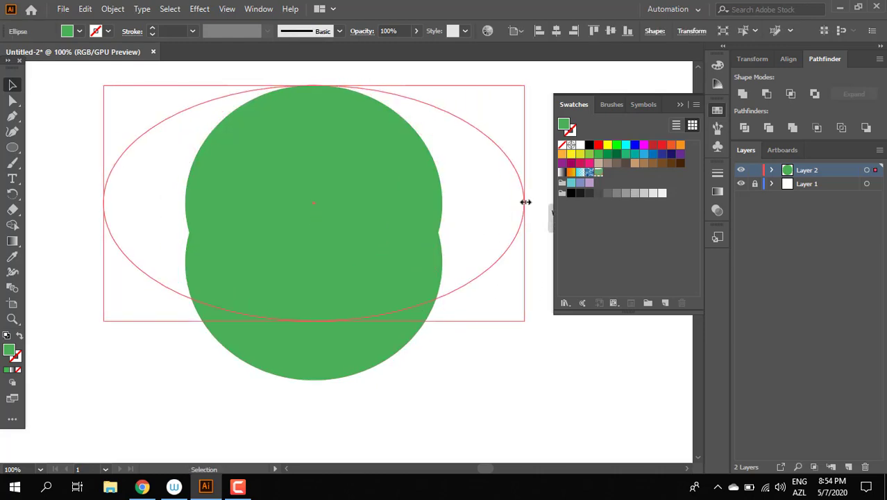
drag(495, 312, 494, 310)
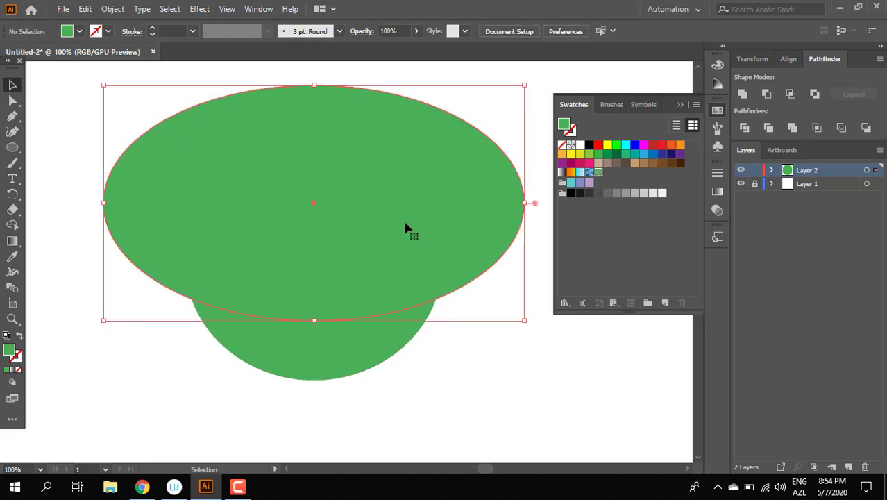
click(459, 395)
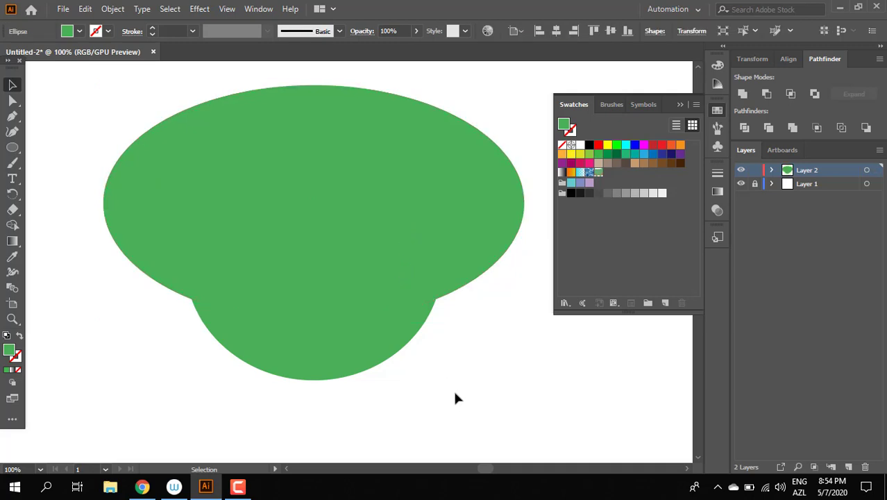
click(411, 275)
click(478, 343)
click(414, 269)
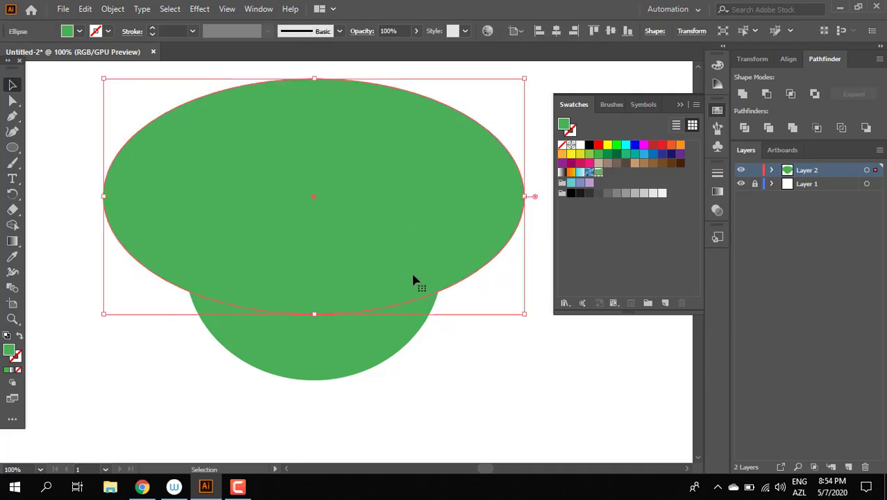
click(457, 354)
Fill the wide top ellipse with olive green 85992E
click(394, 336)
click(362, 274)
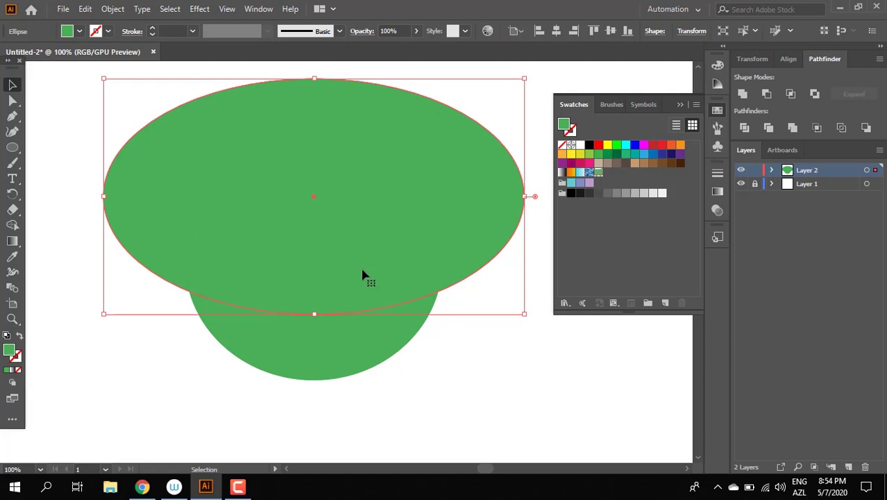
double_click(9, 352)
click(463, 282)
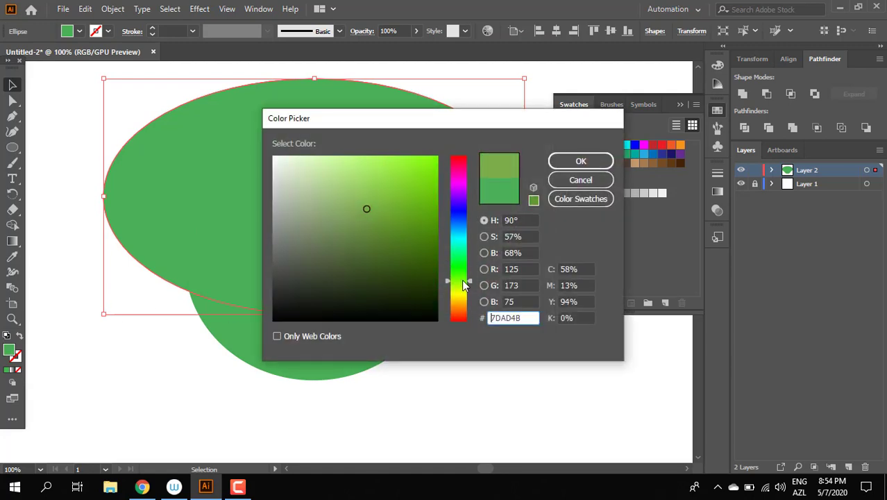
drag(379, 210, 375, 220)
drag(473, 279, 463, 288)
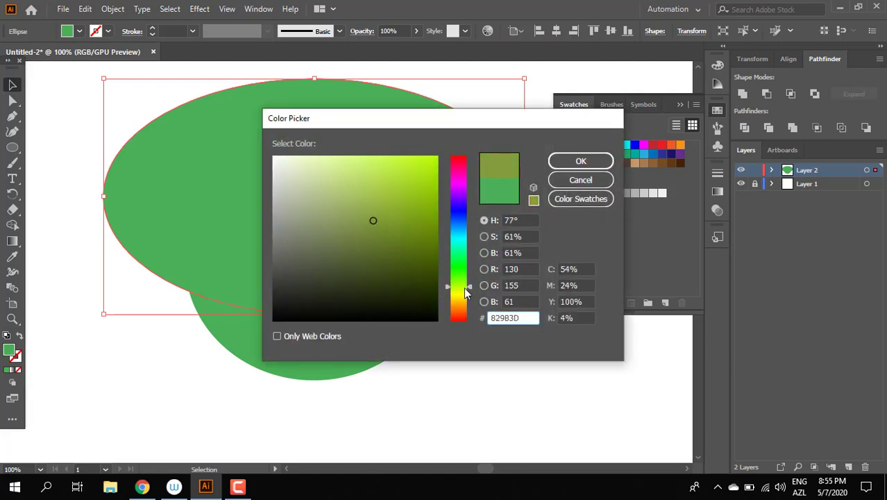
click(581, 161)
Swap the olive fill to a 25 pt stroke ring and lower the green circle slightly
click(19, 335)
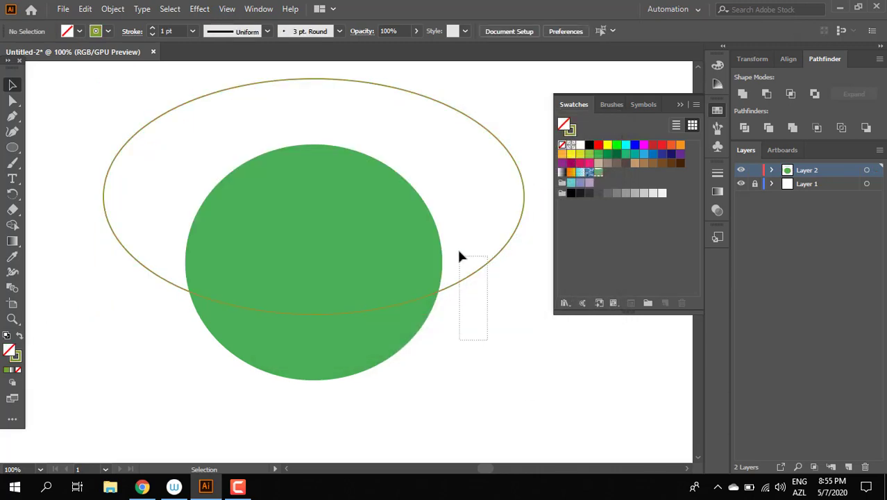
text(25)
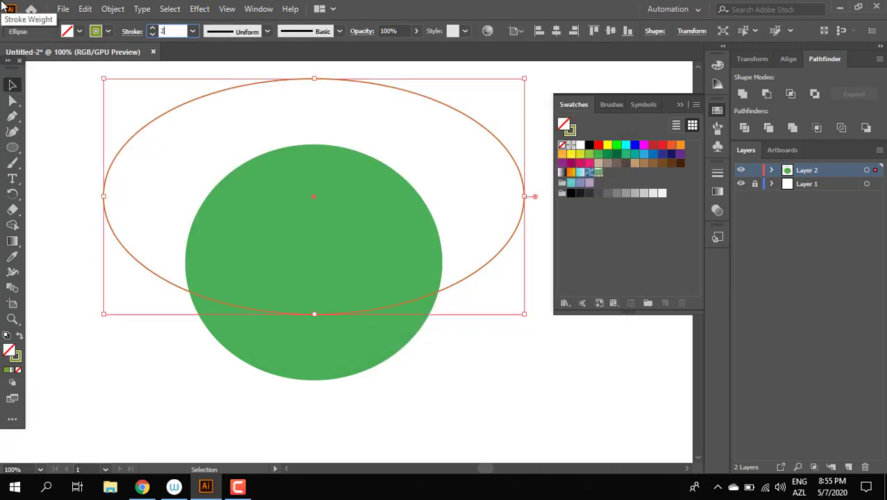
key(Return)
click(471, 328)
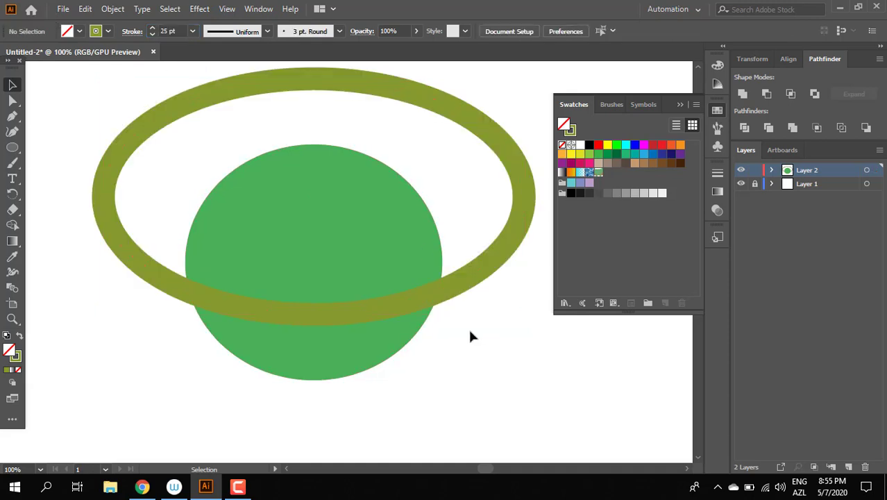
drag(402, 247, 402, 262)
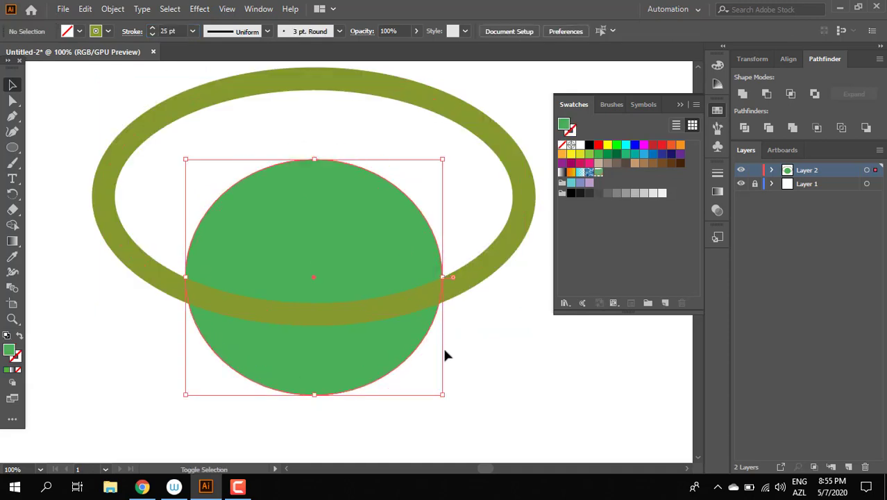
Divide the circle with a widened copy and delete the extra pieces, keeping the green dome
drag(403, 334, 406, 264)
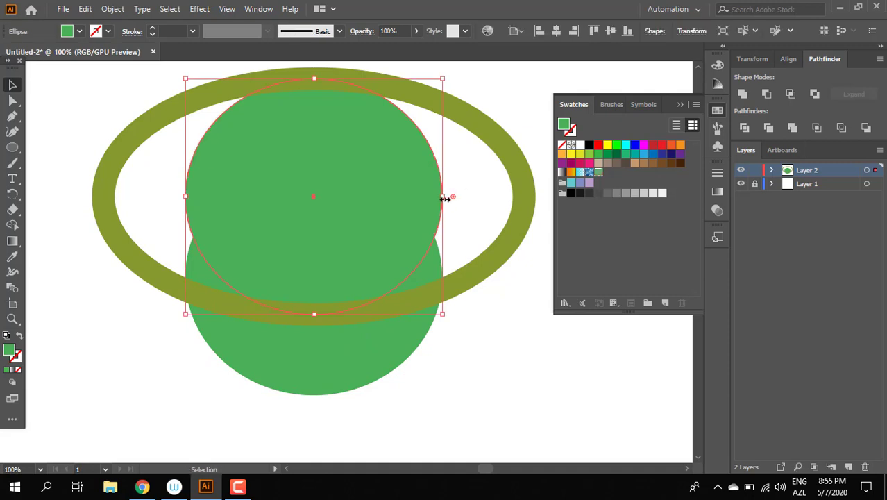
drag(440, 198, 510, 198)
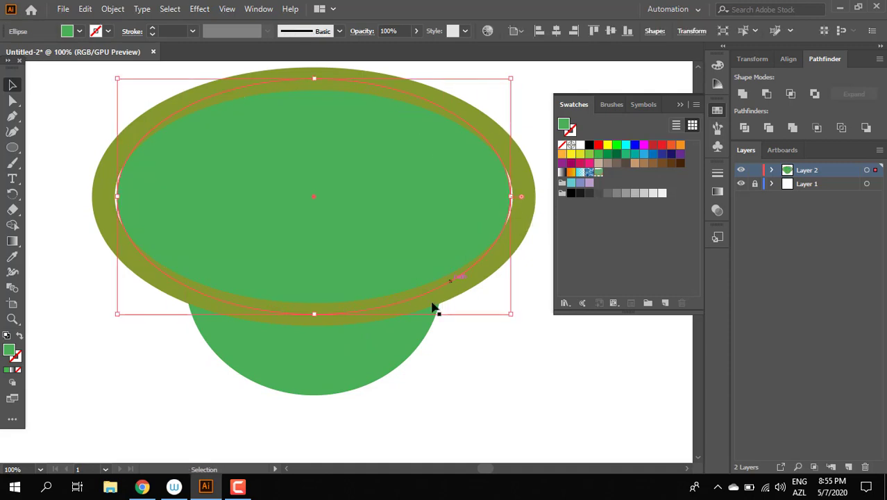
shift+click(384, 344)
click(744, 127)
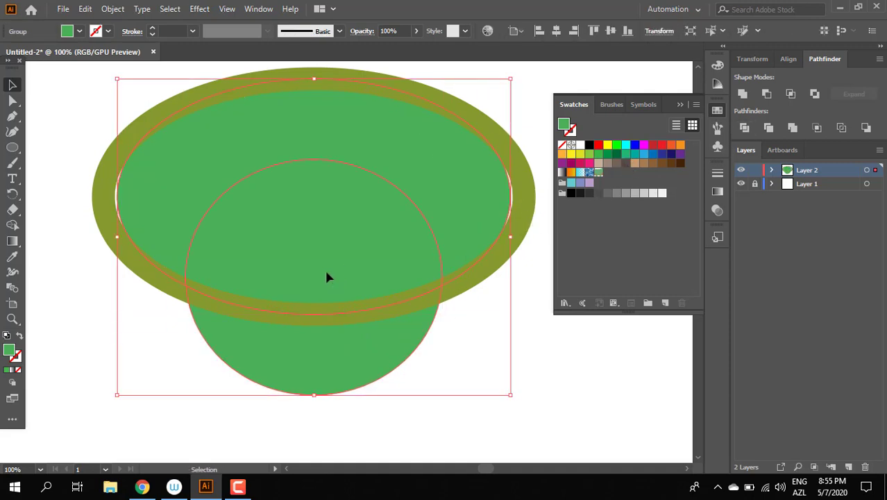
double_click(325, 275)
click(440, 218)
shift+click(342, 352)
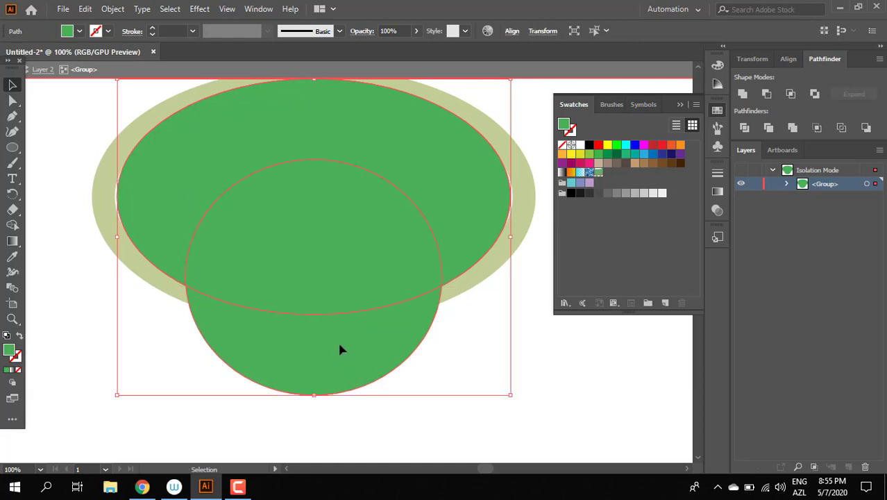
key(Delete)
double_click(412, 361)
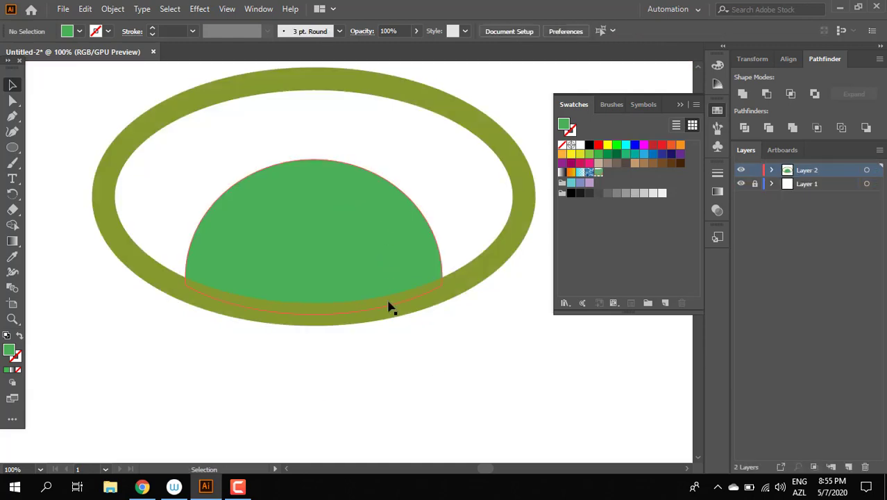
Add an anchor on the ring and delete its upper part, leaving the bottom arc as a brim
click(478, 276)
double_click(367, 276)
key(z)
click(351, 274)
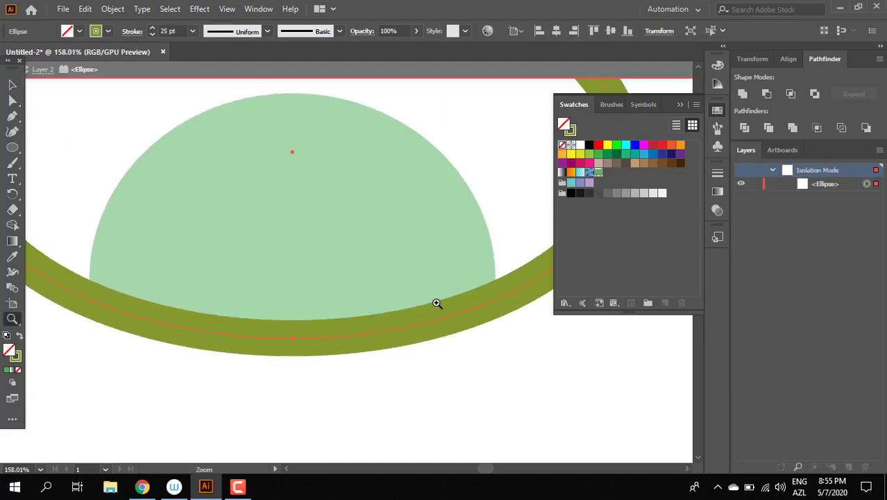
click(13, 117)
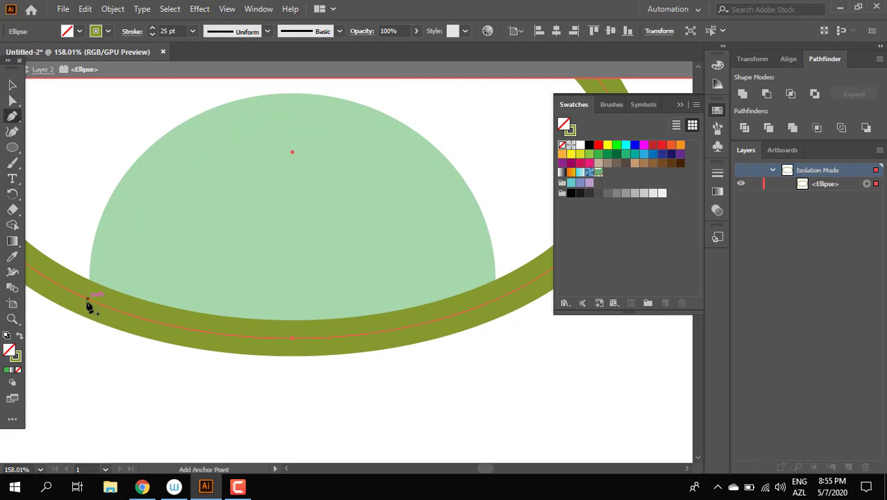
click(91, 301)
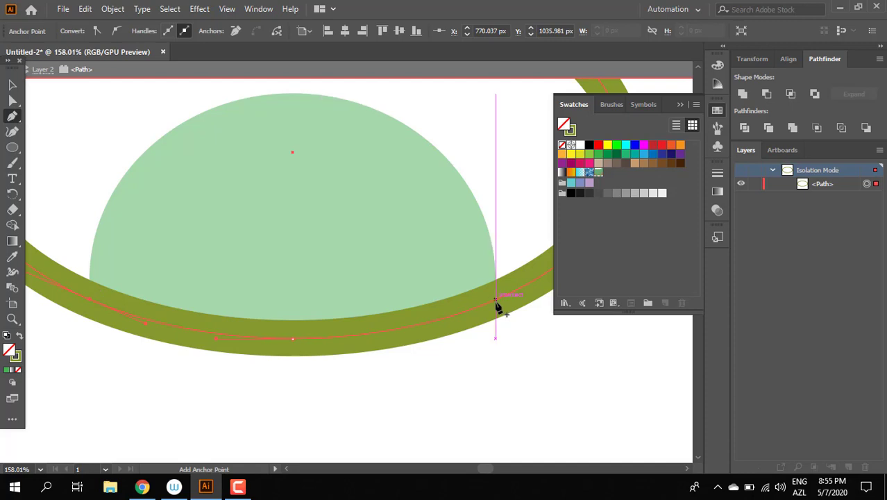
key(z)
alt+click(324, 295)
key(a)
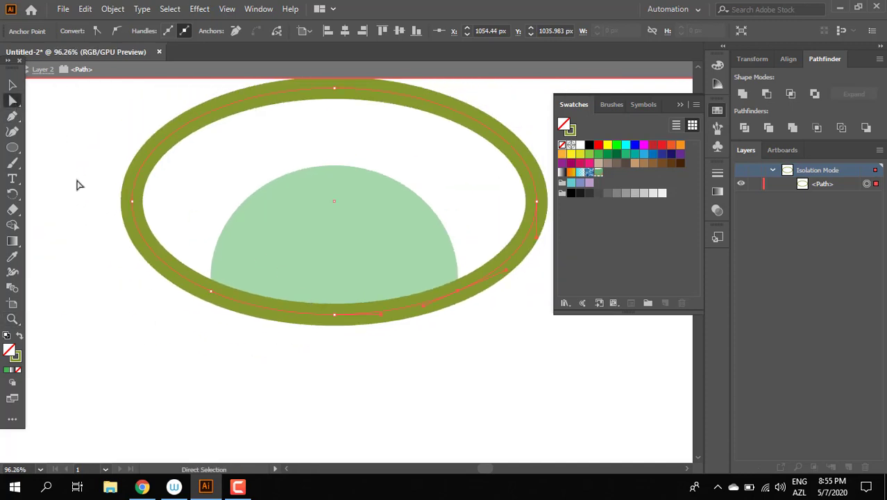
drag(188, 127, 193, 114)
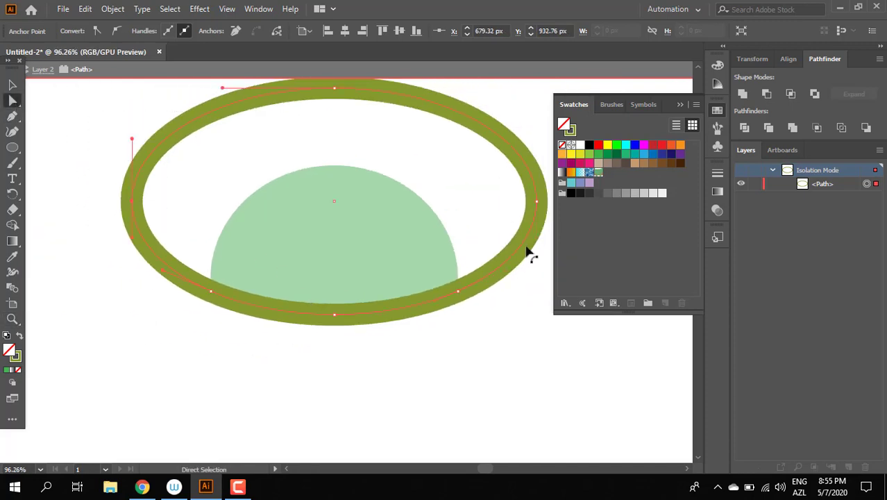
click(358, 123)
scroll(313, 79, up, 1)
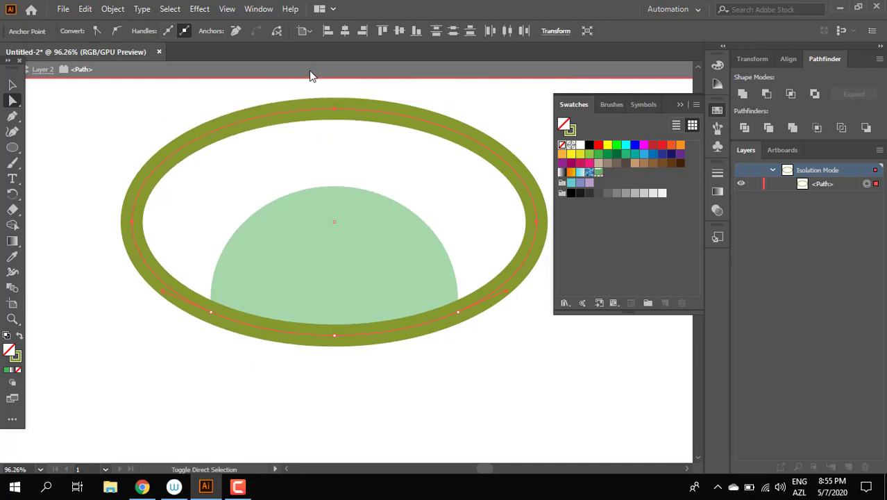
key(Delete)
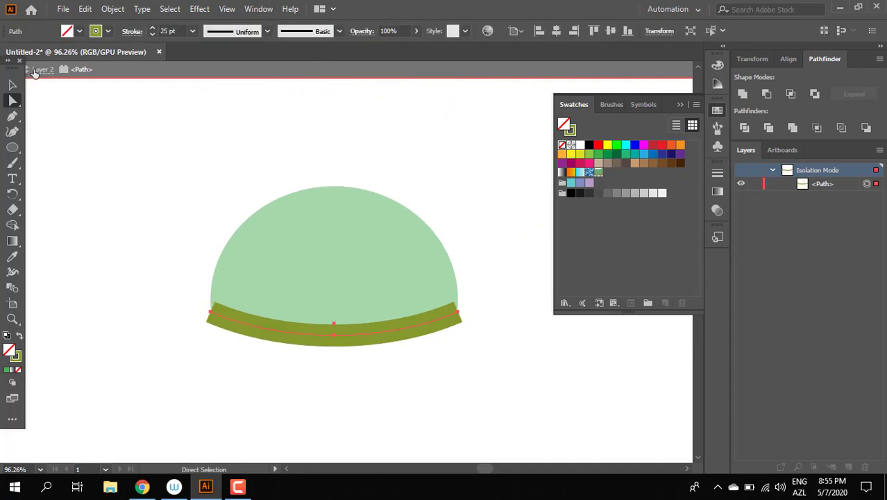
Give the brim stroke round caps and a 30 pt weight
click(138, 32)
click(65, 64)
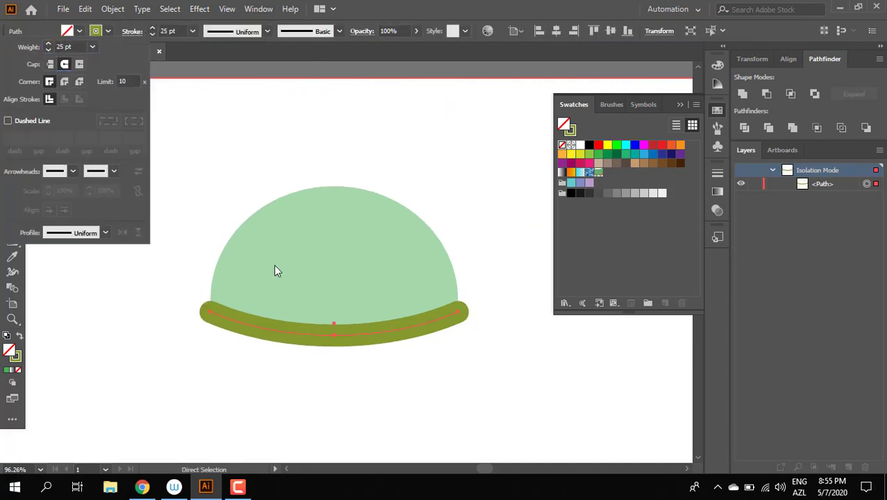
key(z)
drag(413, 392, 442, 377)
key(v)
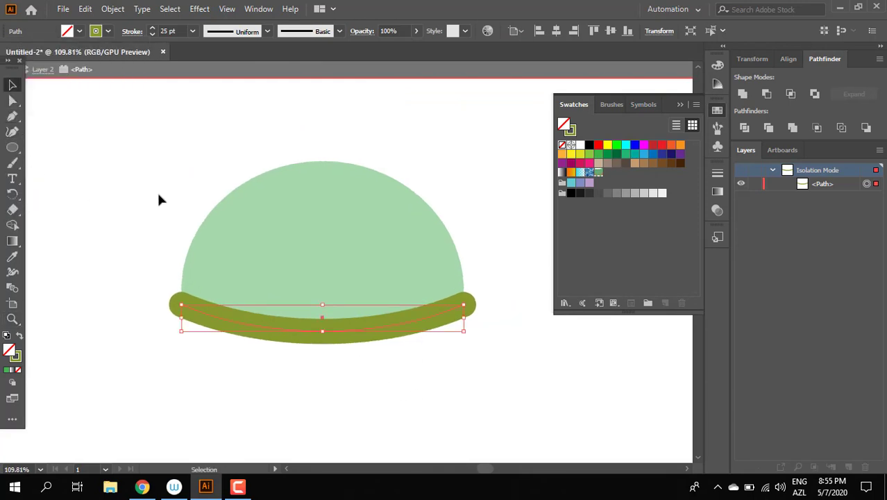
click(416, 391)
click(346, 330)
text(30)
key(Return)
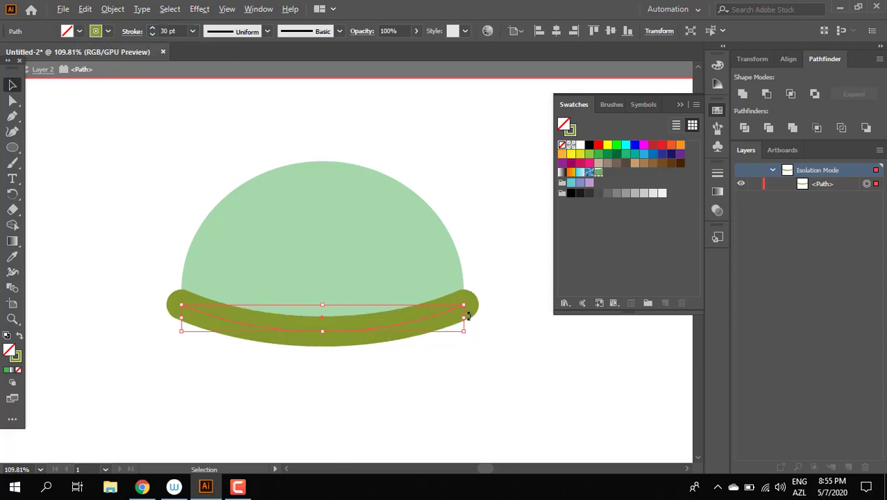
Widen the brim, then make the green dome narrower and shorter
drag(470, 316, 479, 316)
click(492, 377)
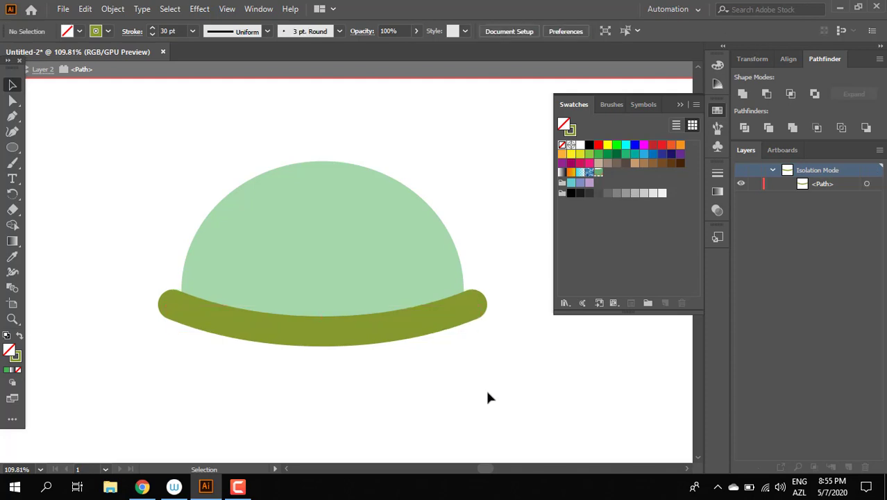
double_click(486, 388)
click(419, 256)
drag(462, 245, 448, 246)
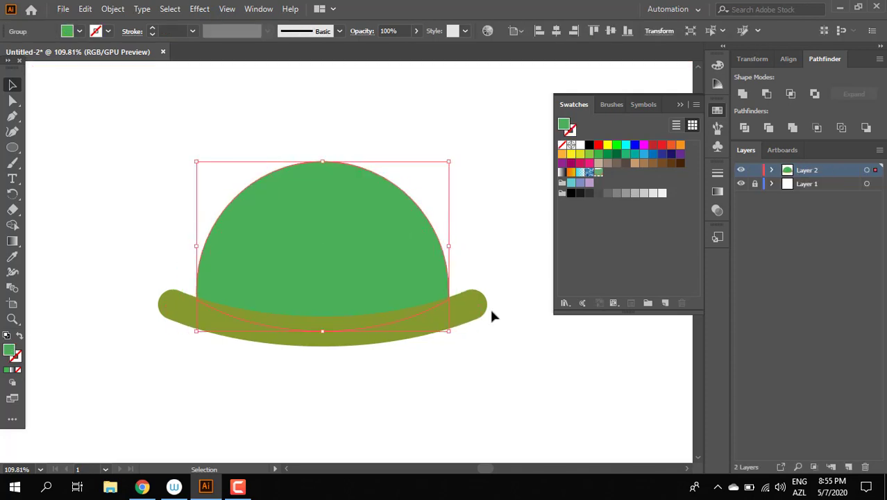
drag(321, 160, 321, 182)
click(466, 378)
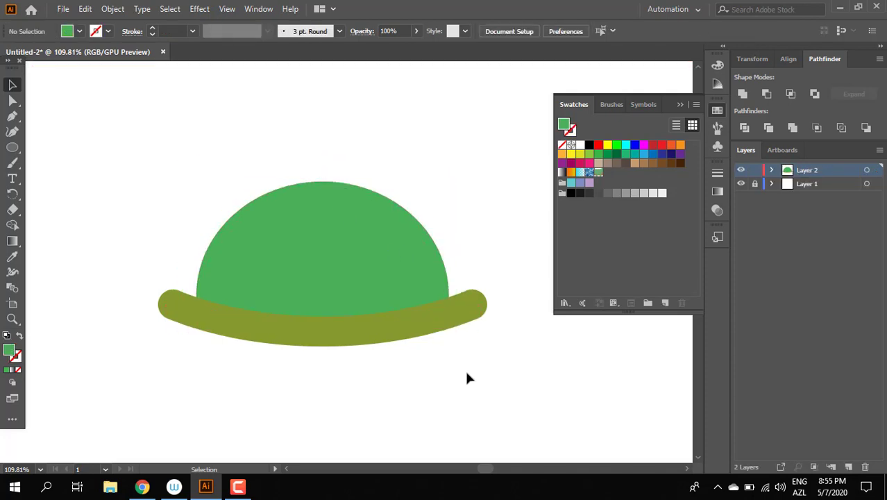
Expand the brim stroke into a filled shape with Object > Expand
click(413, 365)
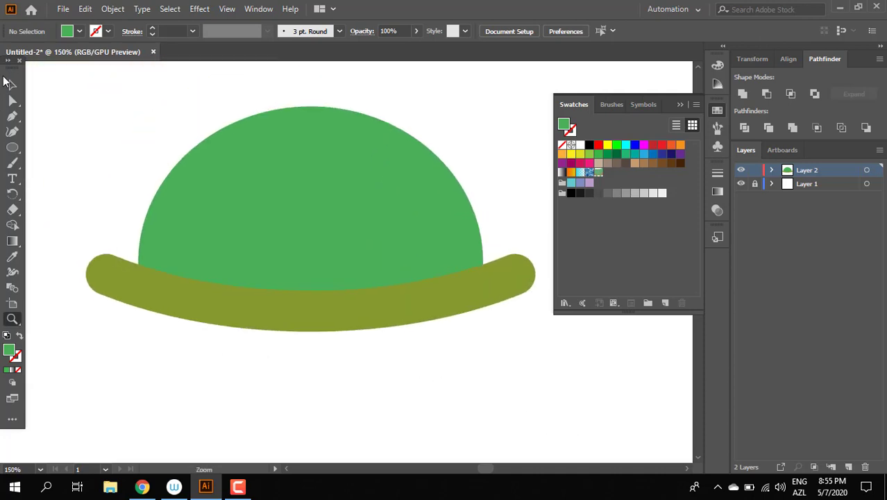
click(266, 309)
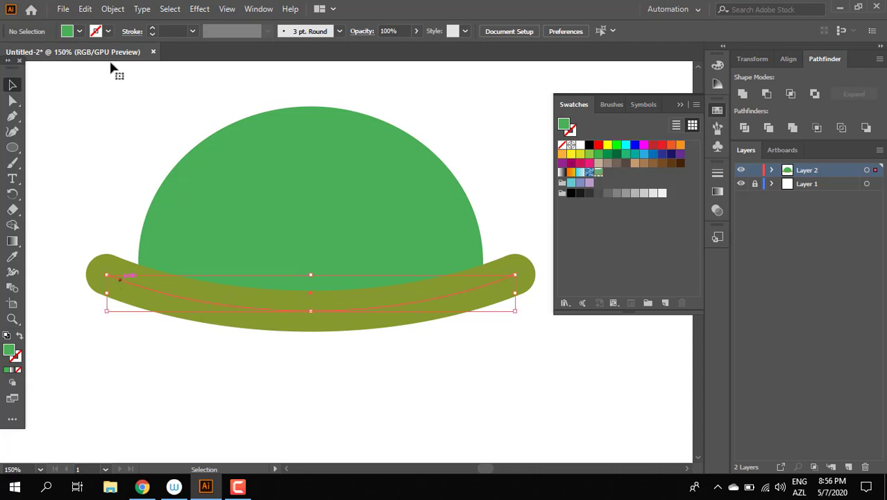
click(113, 8)
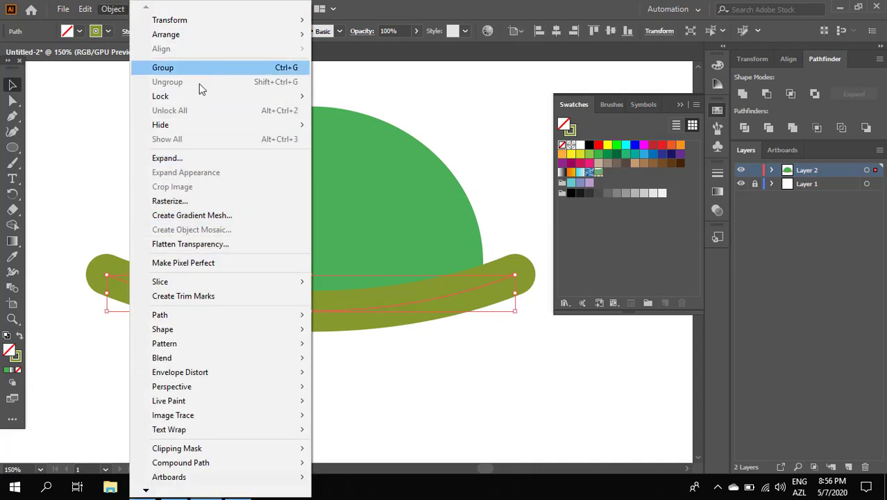
click(198, 158)
click(422, 318)
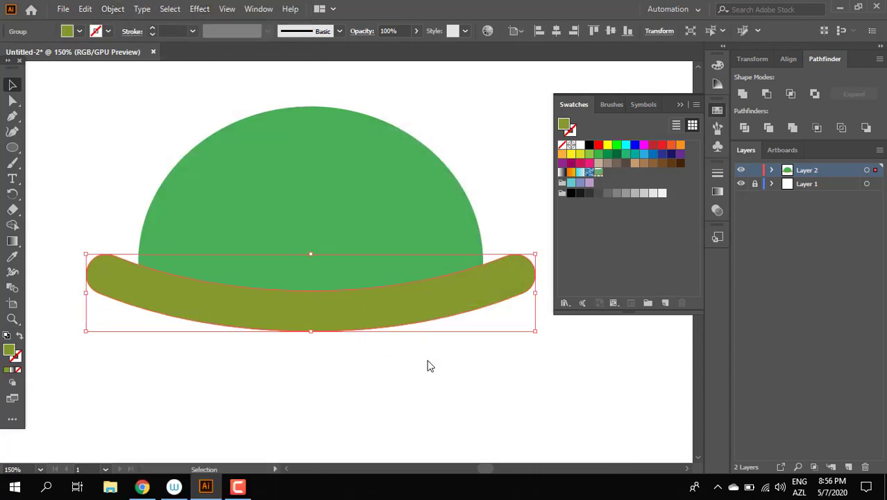
scroll(448, 362, up, 1)
key(z)
drag(445, 354, 372, 320)
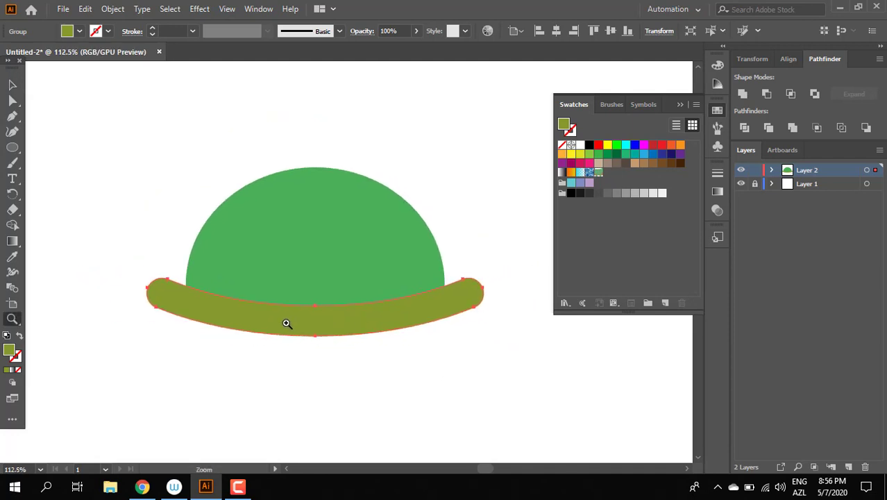
drag(286, 322, 300, 338)
Draw a lime-green B9CE3E rectangle over the brim's left part, shortened, tilted and round-cornered
drag(12, 147, 52, 147)
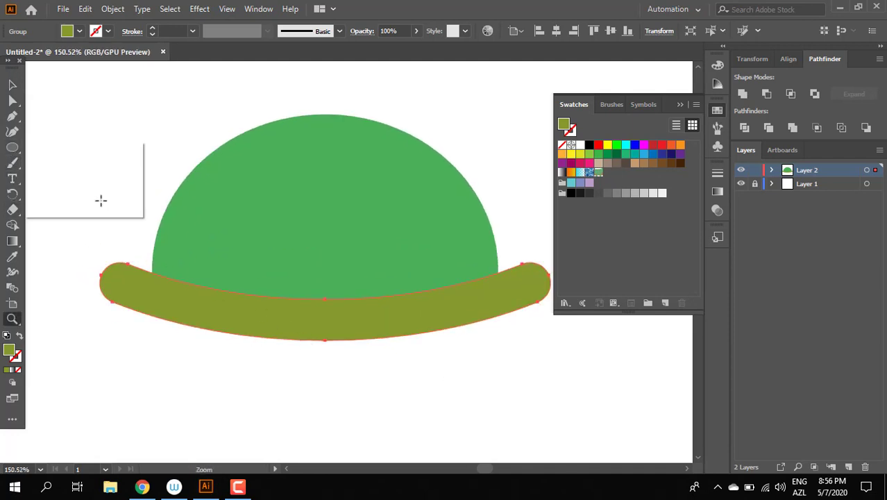
drag(169, 263, 269, 359)
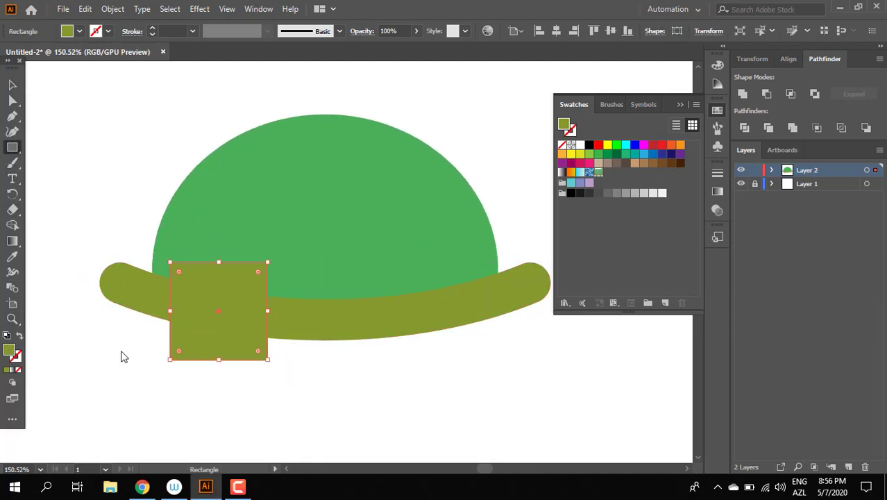
double_click(9, 350)
click(388, 188)
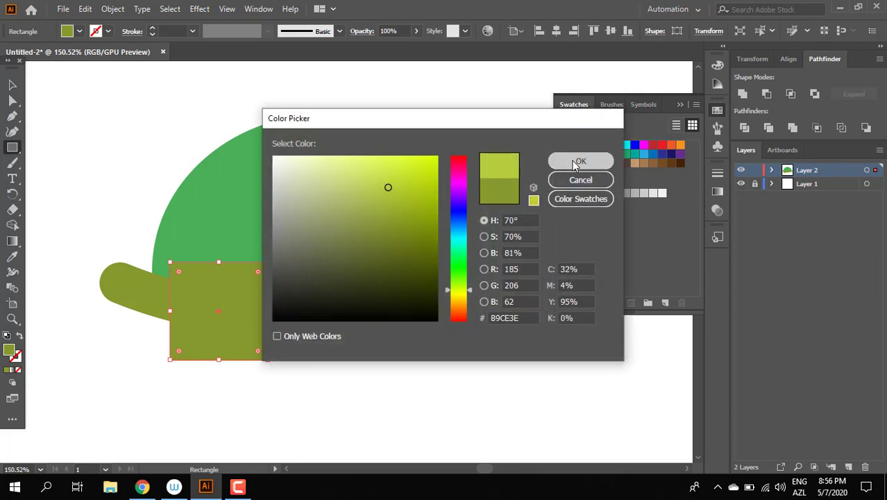
click(580, 160)
click(12, 86)
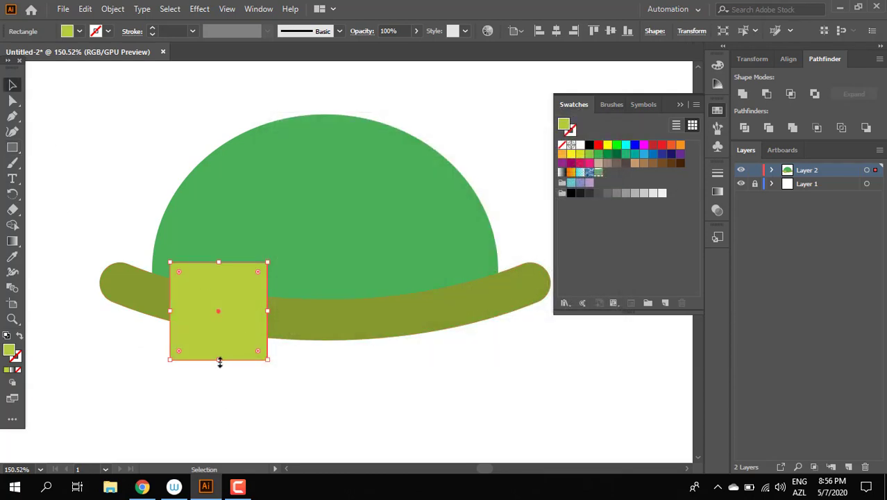
drag(219, 361, 219, 342)
drag(271, 275, 283, 290)
drag(185, 279, 227, 306)
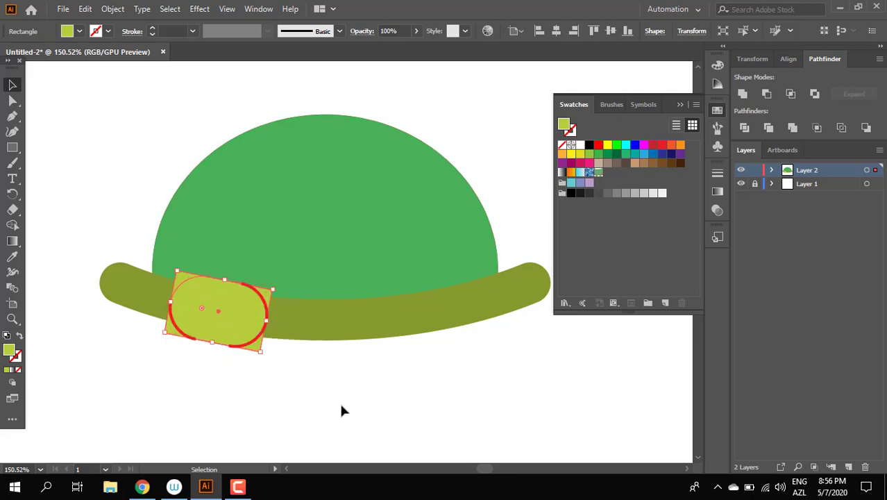
click(274, 391)
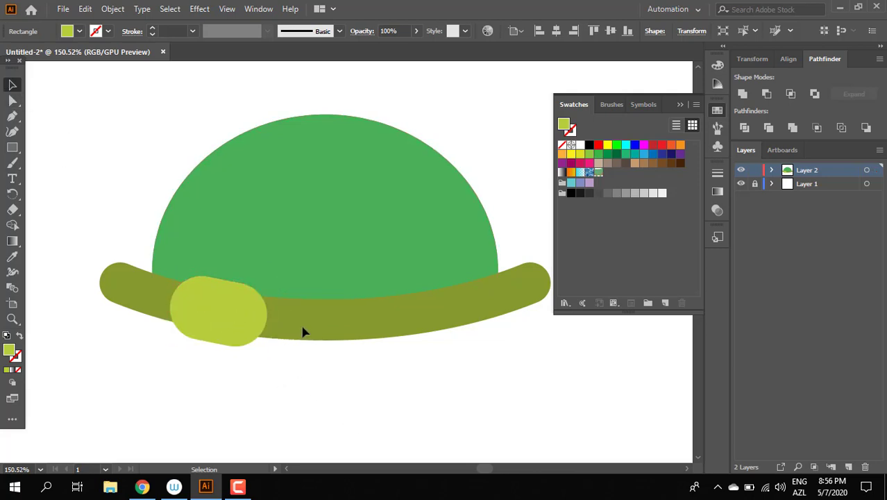
Divide the brim with the lime shape and delete the lime pieces outside the brim
click(303, 331)
shift+click(197, 321)
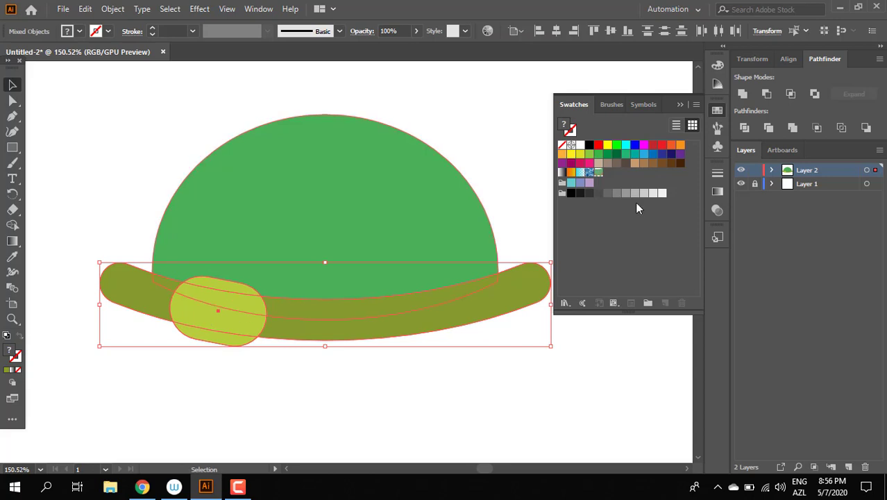
click(739, 129)
double_click(229, 288)
click(227, 286)
shift+click(229, 347)
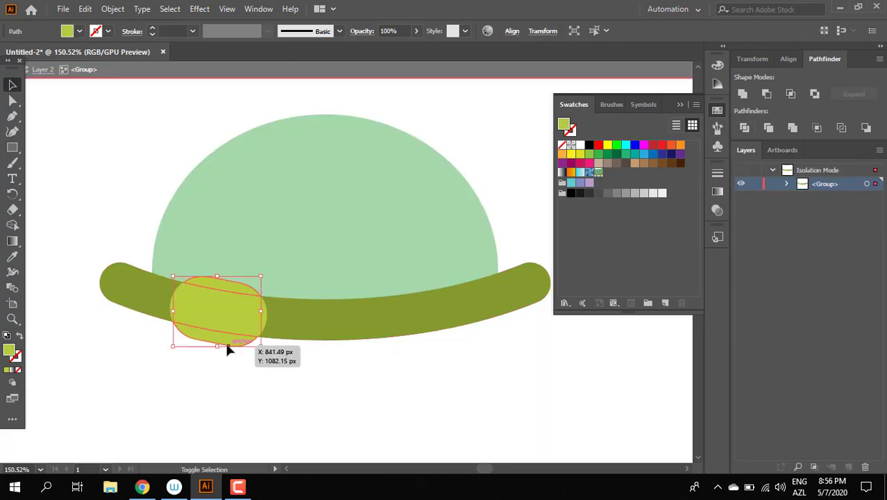
key(Delete)
double_click(552, 355)
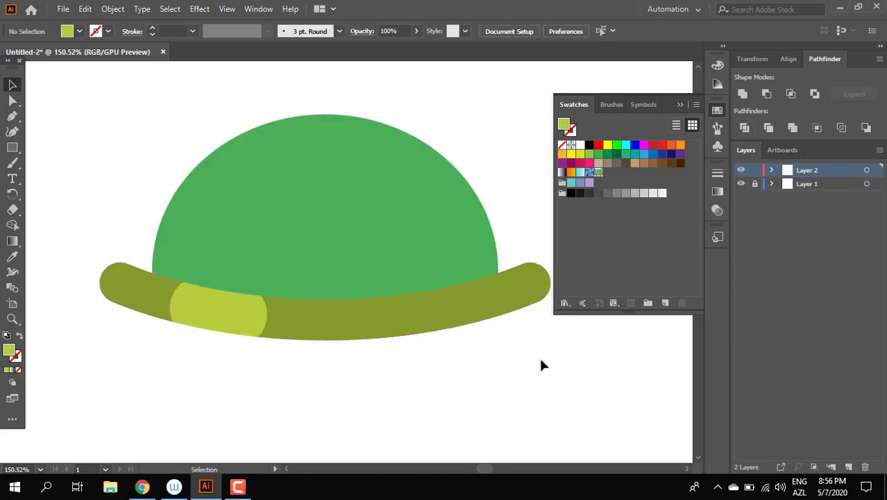
Pen-draw a curved leg shape hanging down from the lime band
key(z)
mouse_move(463, 363)
mouse_down()
mouse_move(378, 355)
mouse_move(307, 277)
mouse_move(382, 359)
mouse_up()
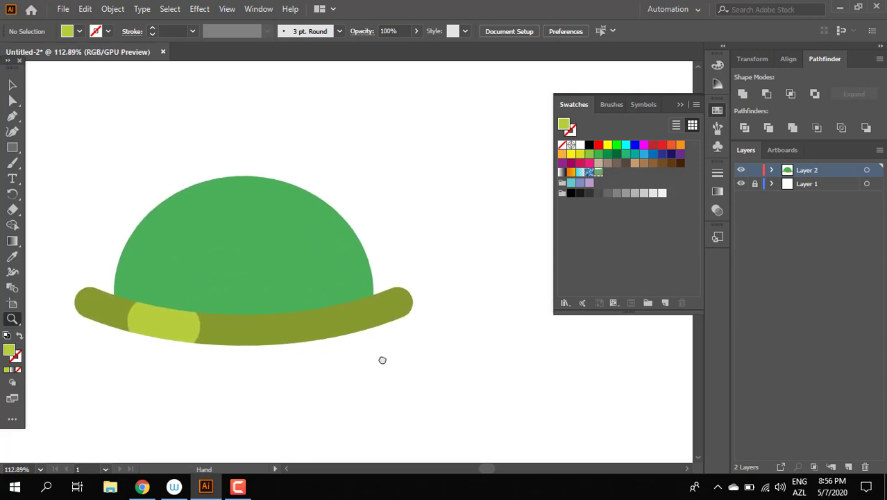
click(12, 101)
key(z)
scroll(200, 117, down, 2)
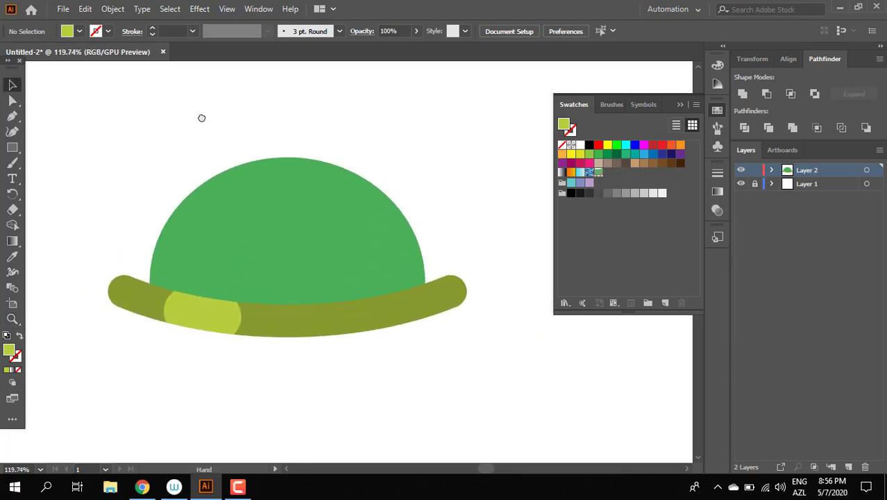
scroll(237, 302, down, 3)
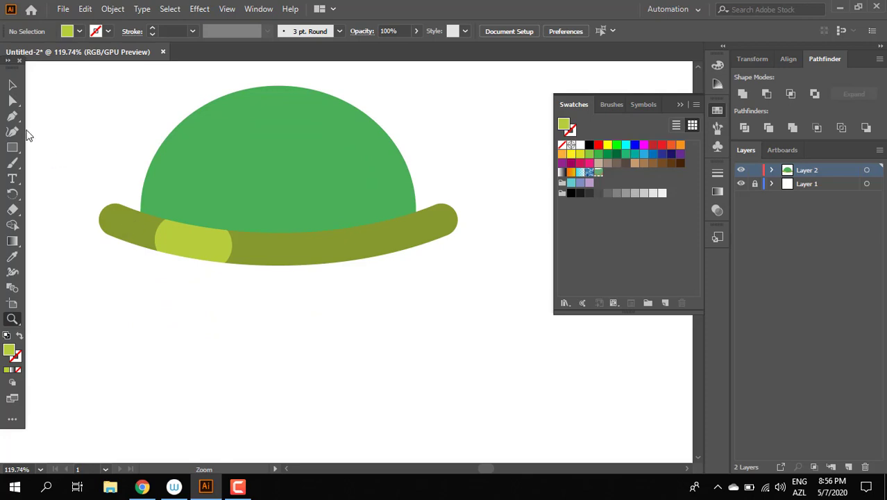
click(13, 88)
key(p)
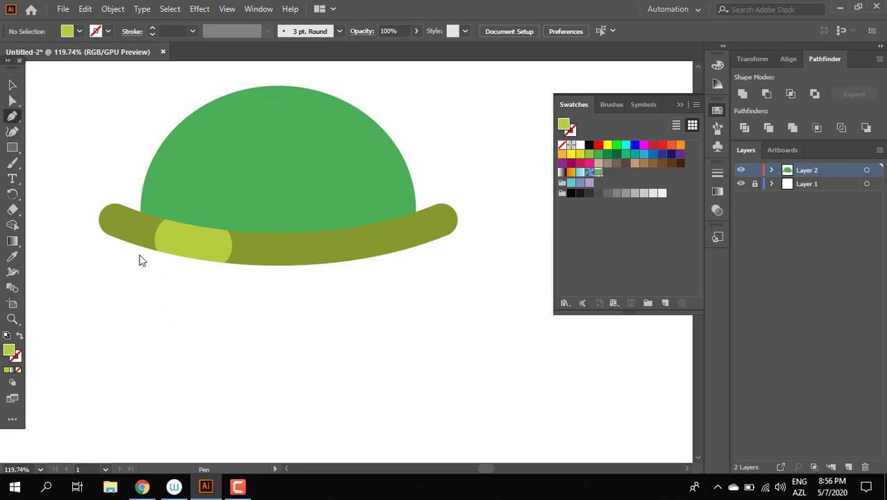
click(211, 250)
mouse_move(176, 327)
mouse_down()
mouse_move(186, 342)
mouse_move(175, 362)
mouse_up()
click(176, 327)
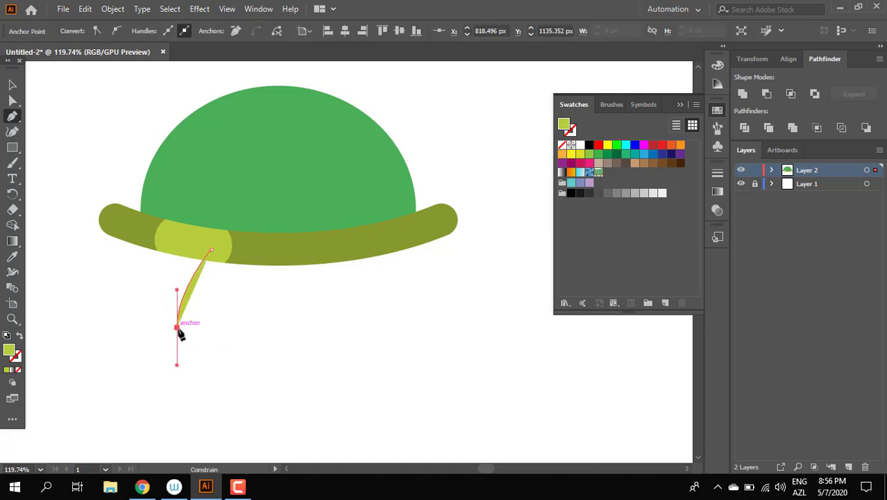
click(132, 327)
drag(186, 246, 261, 221)
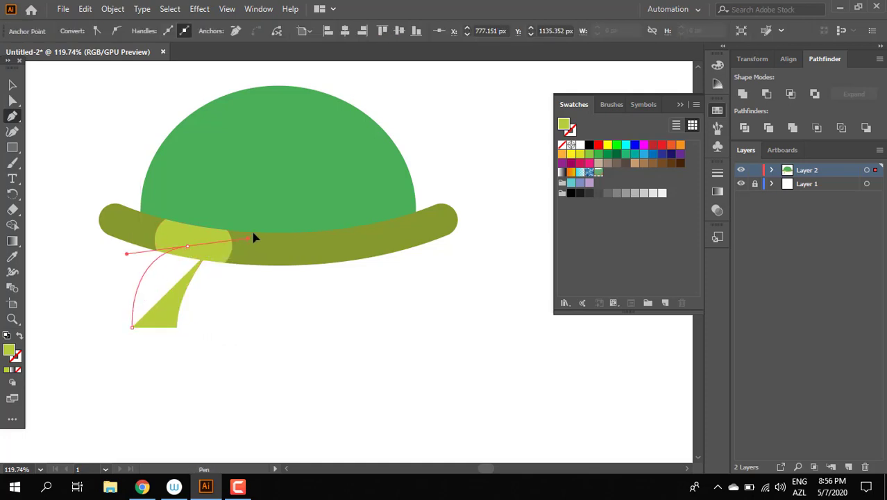
click(211, 248)
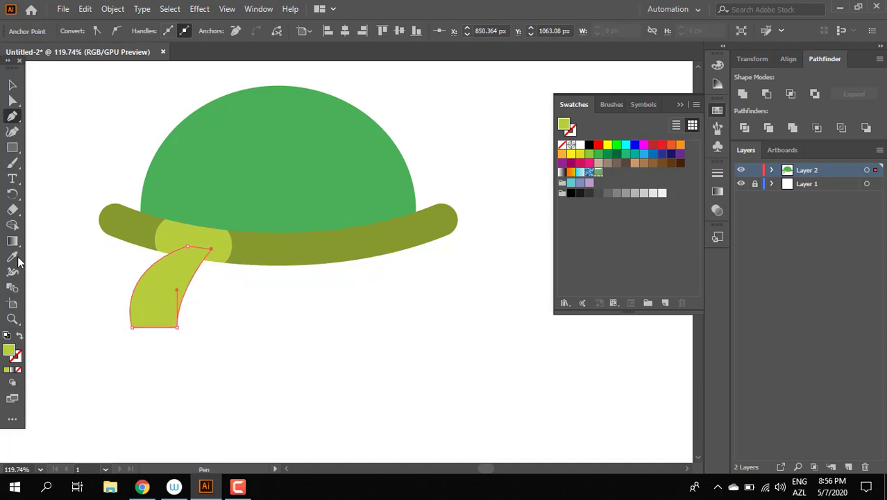
Color the leg with the shell's green and move it up under the brim
click(13, 256)
click(291, 188)
click(12, 84)
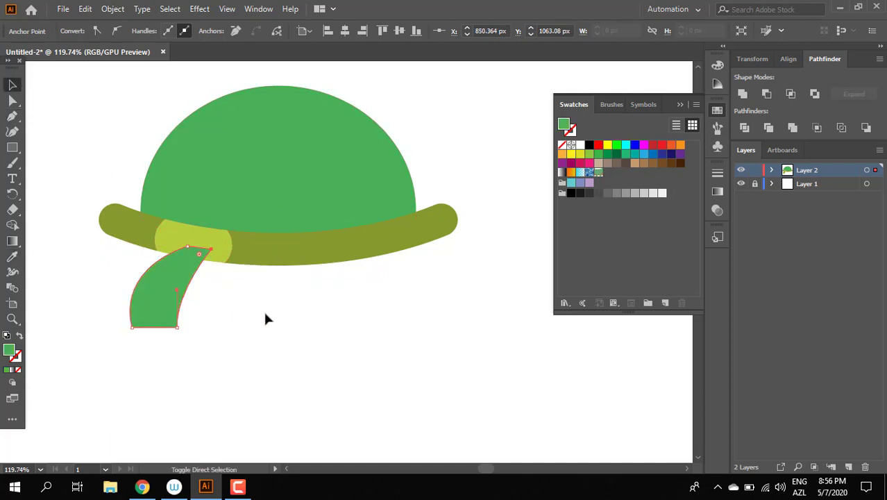
drag(294, 320, 364, 378)
scroll(364, 379, up, 3)
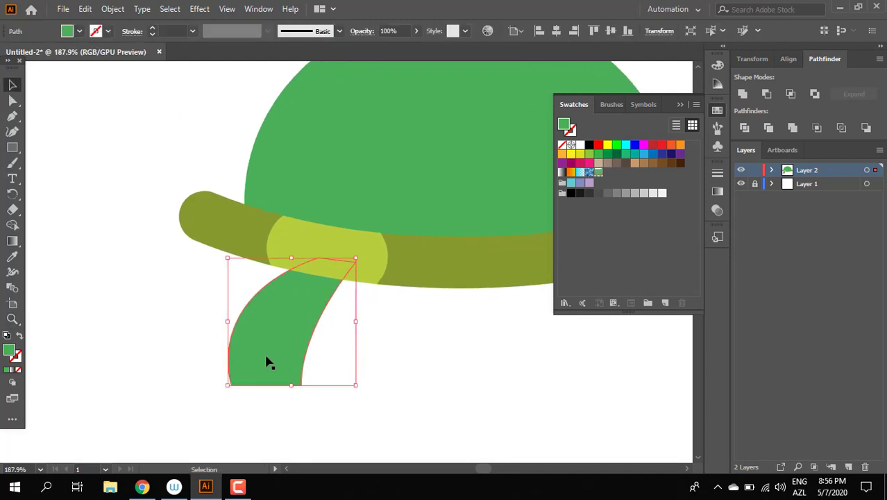
drag(267, 357, 268, 344)
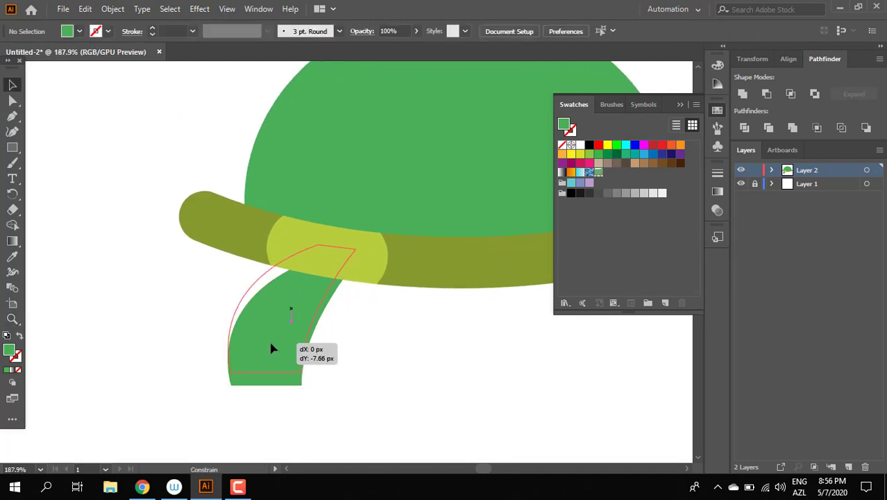
Drag the foot's bottom-left anchor outward and round the leg's bottom corners
click(12, 101)
drag(231, 372, 212, 371)
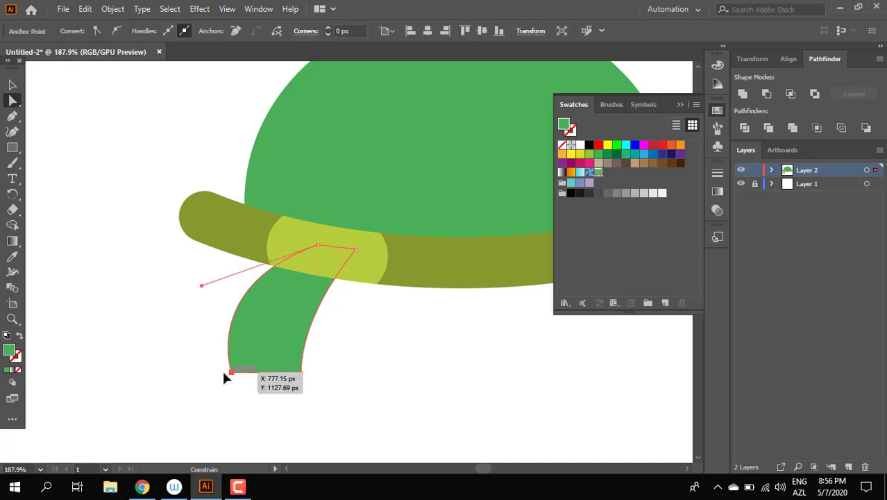
click(352, 412)
drag(352, 412, 331, 357)
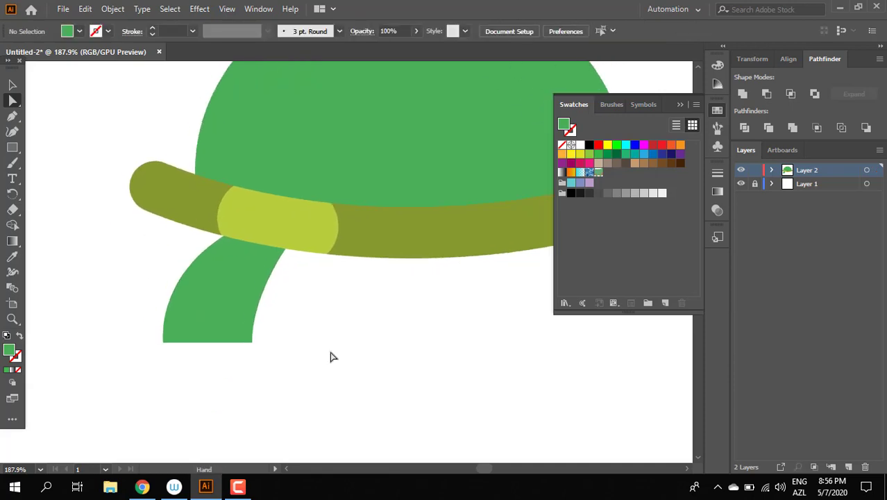
click(215, 341)
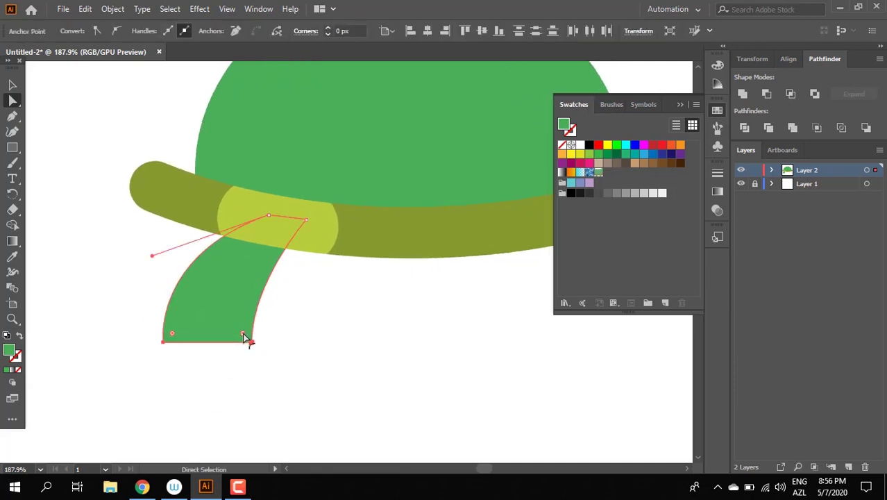
drag(244, 337, 246, 336)
key(v)
click(291, 383)
scroll(254, 265, up, 2)
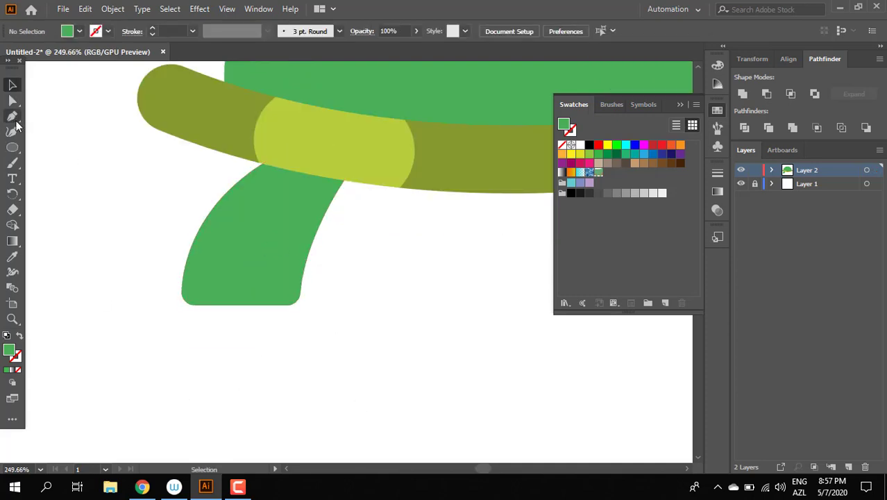
Pen-draw a darker green leaf-shaped shading shape over the leg and send it backward
drag(180, 213, 376, 194)
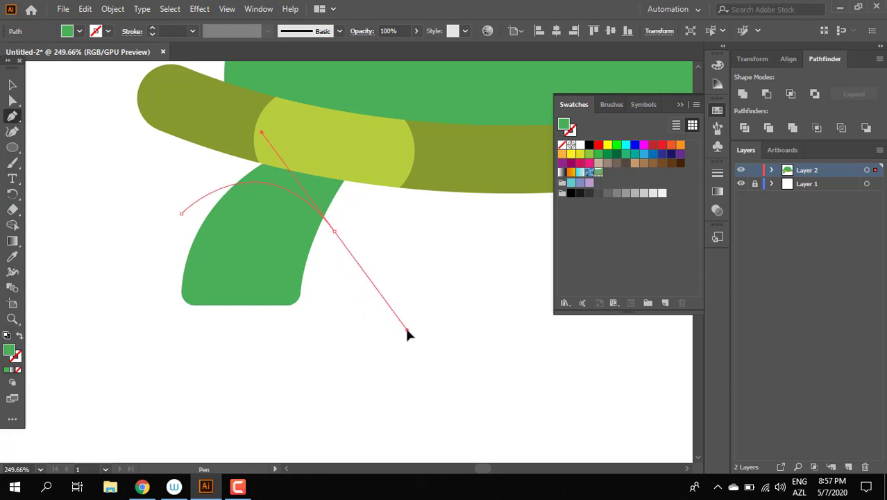
mouse_move(270, 243)
mouse_down()
mouse_move(265, 316)
mouse_move(335, 348)
mouse_up()
drag(451, 244, 382, 337)
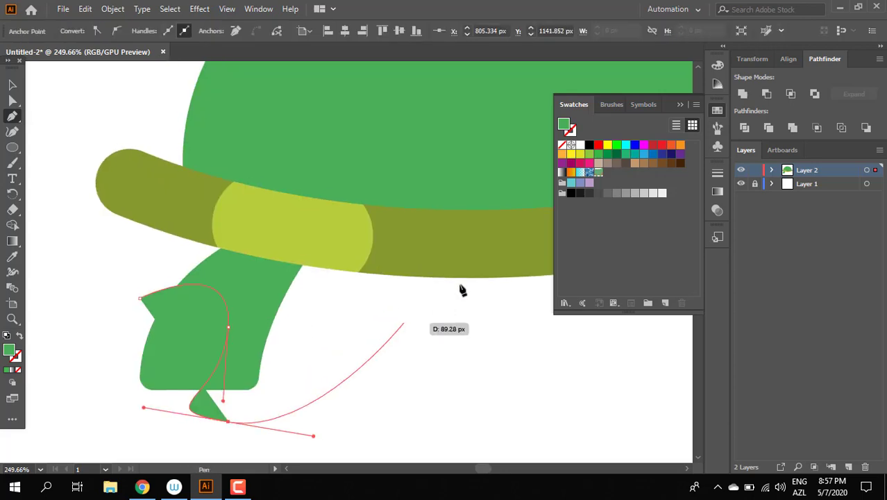
drag(298, 159, 247, 162)
drag(140, 297, 142, 306)
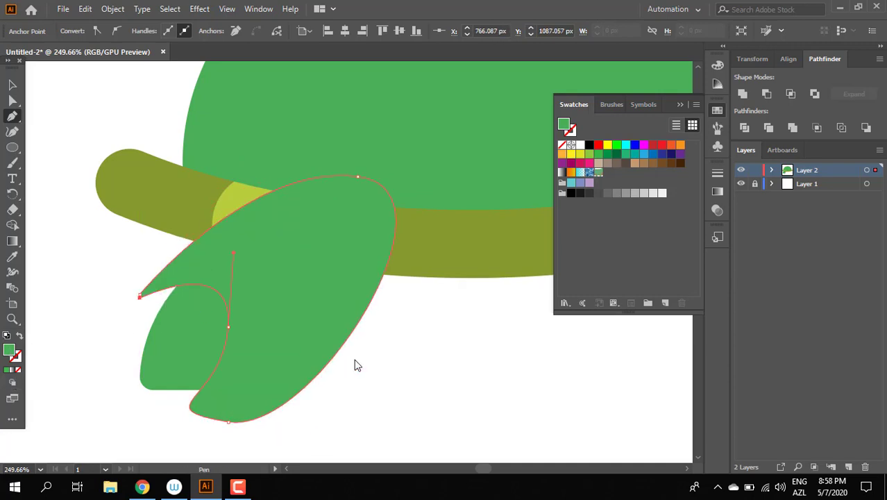
double_click(8, 351)
click(359, 235)
click(576, 159)
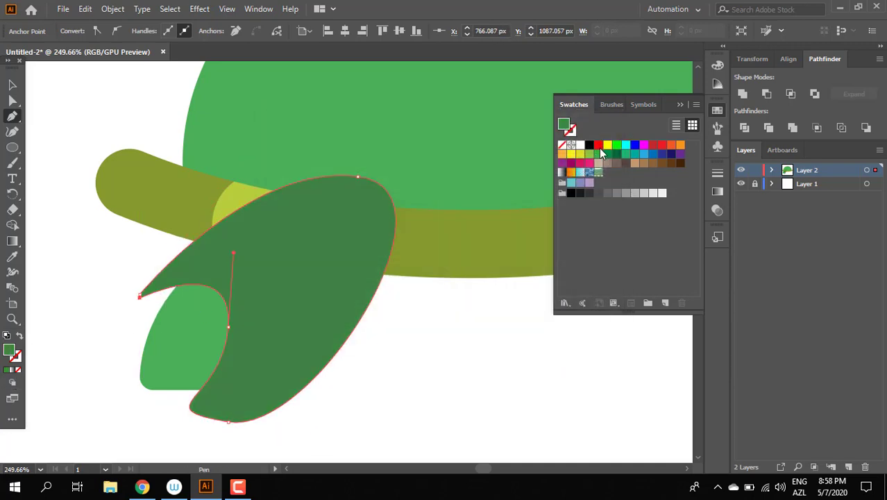
key(ctrl+bracketleft)
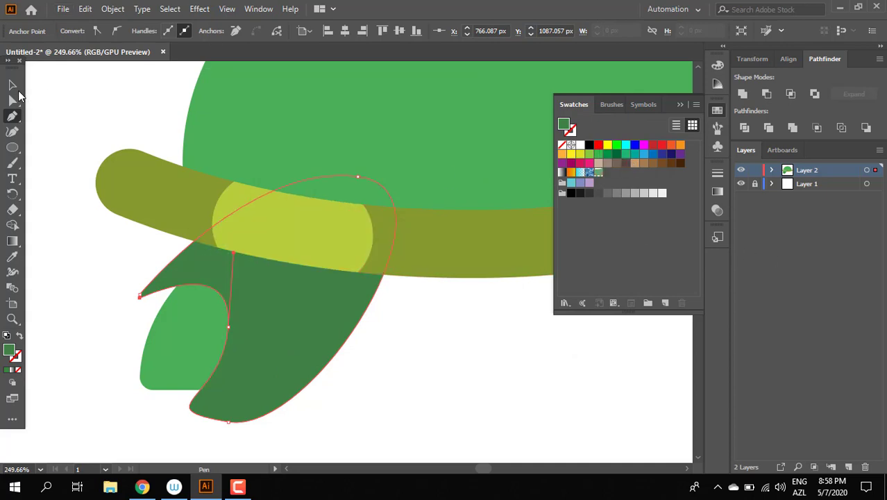
Divide the shading with the leg and remove the dark piece sticking out past it
click(12, 85)
shift+click(168, 347)
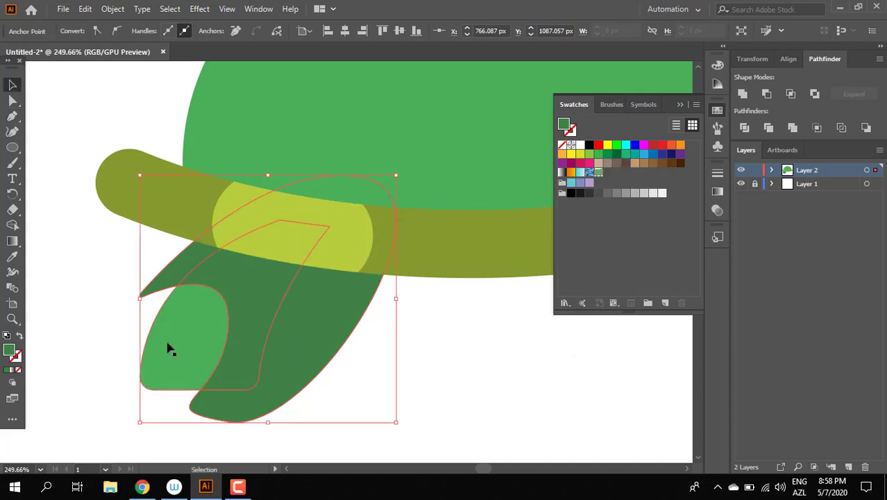
click(743, 127)
double_click(275, 295)
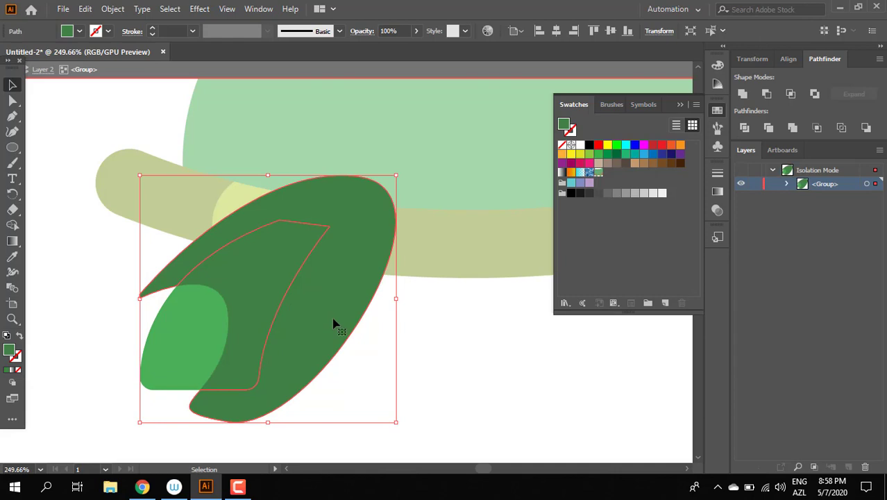
click(443, 381)
double_click(442, 381)
key(z)
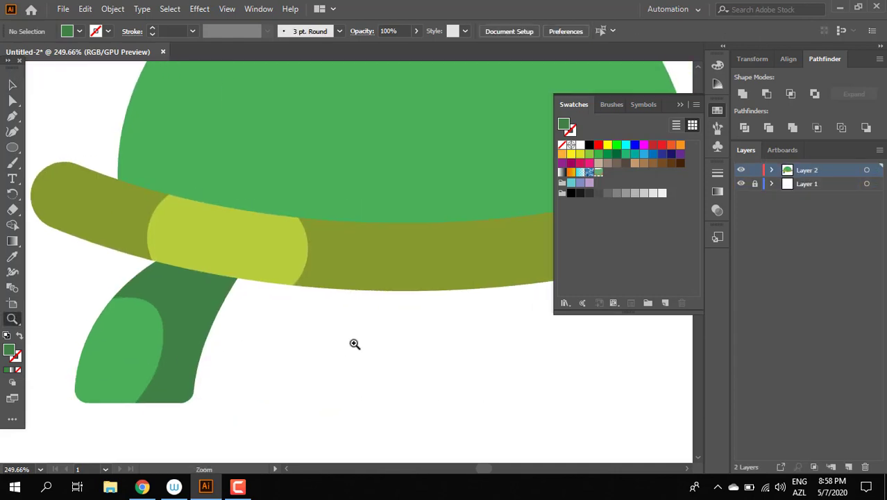
drag(354, 344, 257, 341)
Copy the two-tone leg to the shell's right side and reflect the copy vertically
click(173, 328)
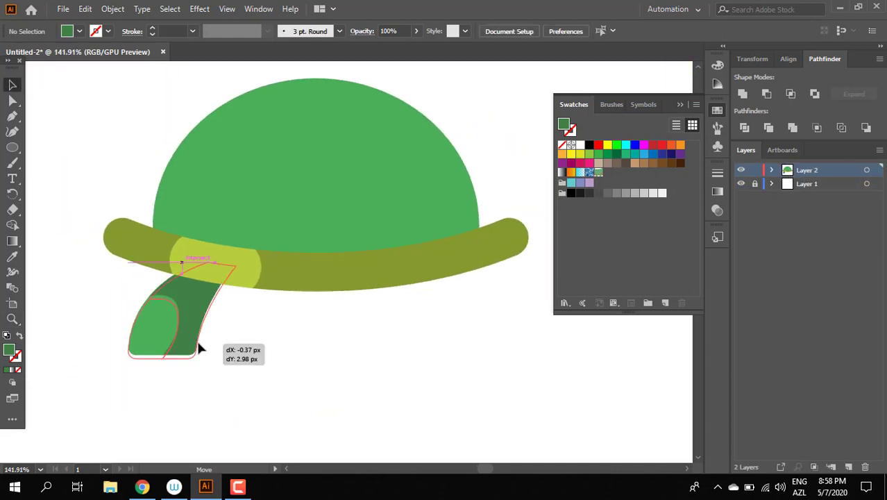
right_click(197, 335)
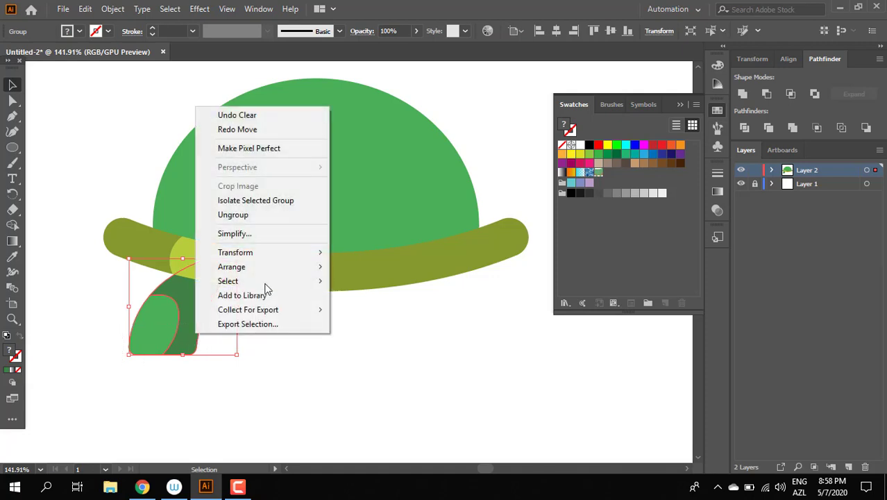
click(362, 398)
drag(192, 336, 415, 340)
right_click(372, 306)
mouse_move(413, 224)
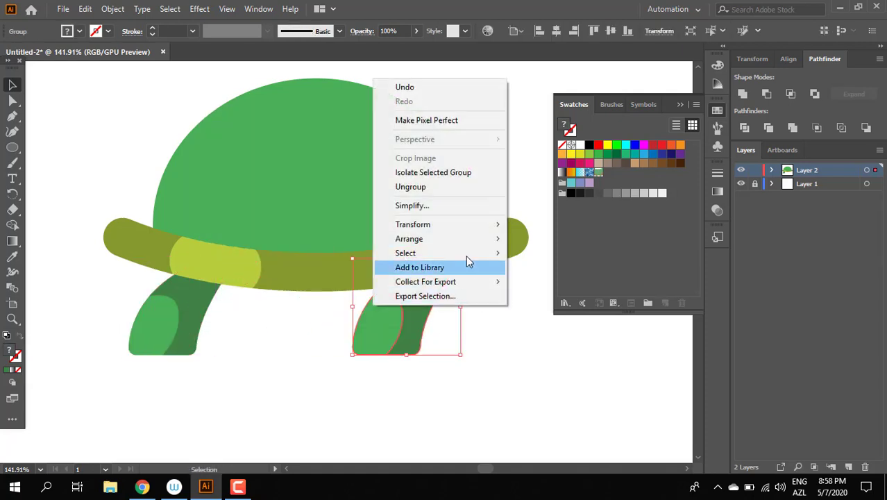
click(555, 272)
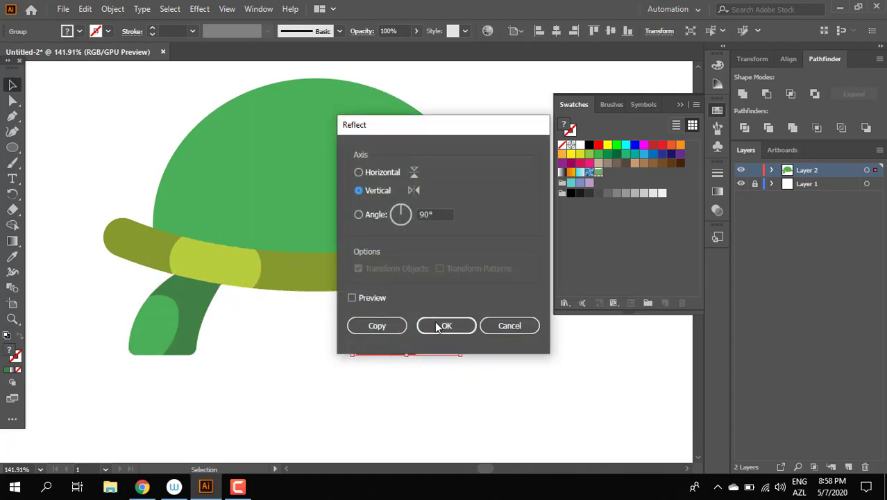
click(436, 322)
click(479, 359)
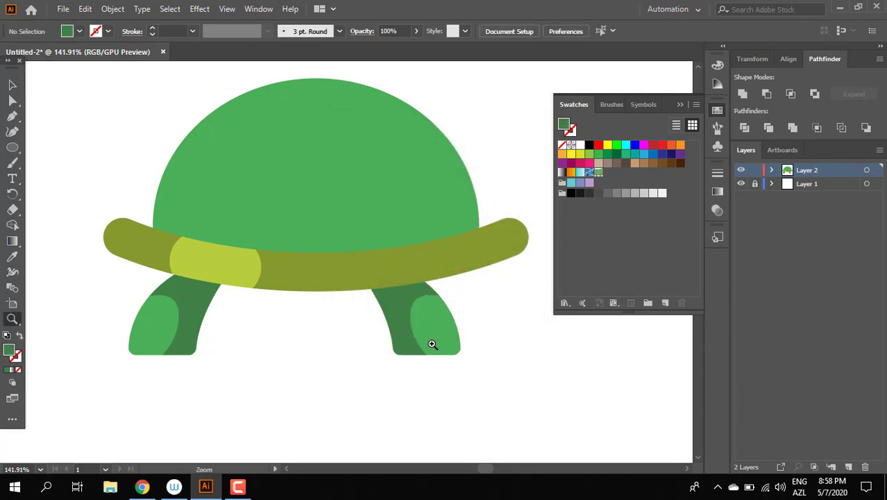
Position the mirrored leg under the brim's right side and nudge the left leg up
scroll(432, 345, up, 3)
scroll(432, 345, right, 3)
scroll(211, 304, down, 3)
scroll(211, 304, left, 1)
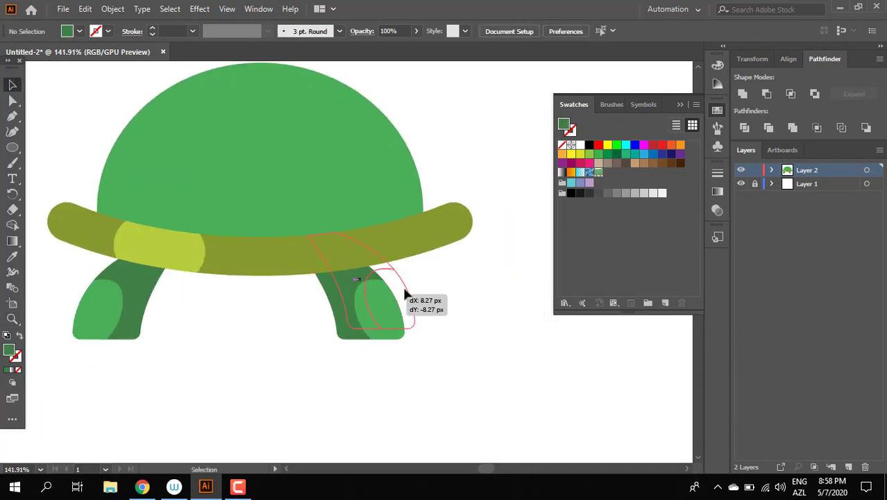
drag(430, 314, 417, 306)
click(364, 388)
scroll(278, 368, up, 1)
scroll(278, 368, left, 2)
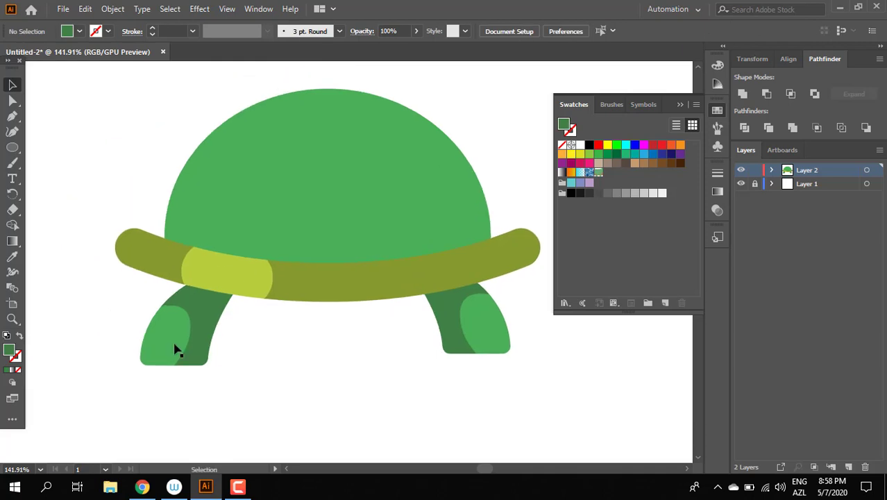
drag(173, 338, 172, 322)
Align both legs along their bottom edges
drag(487, 387, 406, 326)
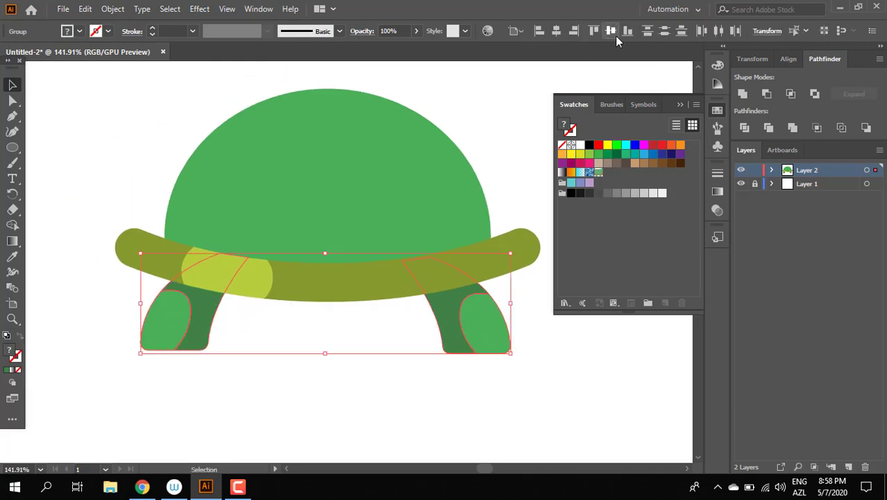
key(a)
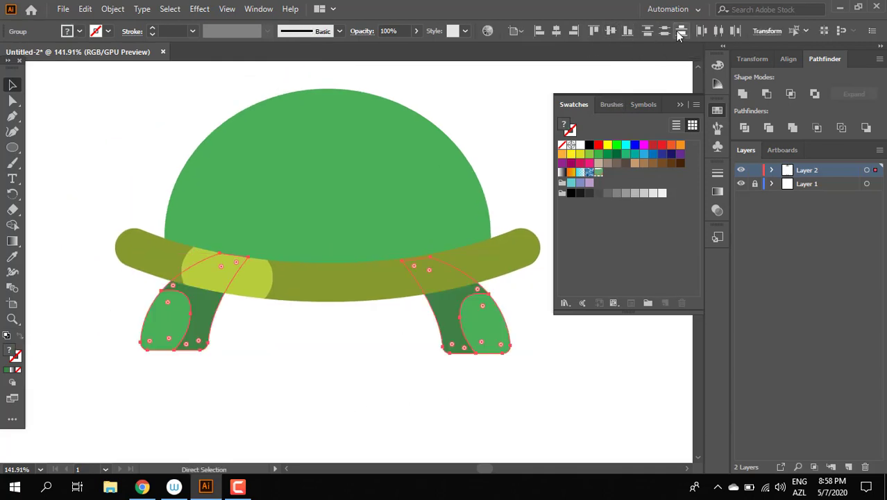
click(515, 30)
click(545, 43)
key(v)
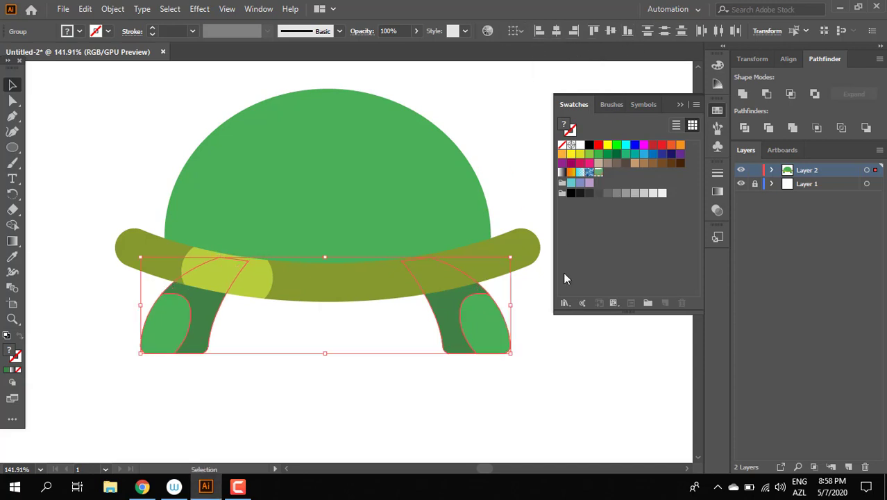
click(514, 381)
Draw a dark green ellipse left of the shell for the head
scroll(375, 340, up, 1)
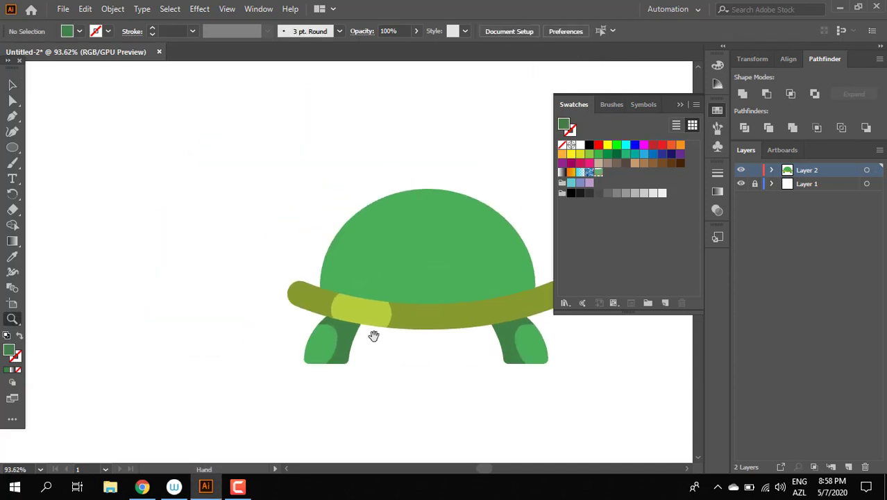
scroll(280, 258, up, 2)
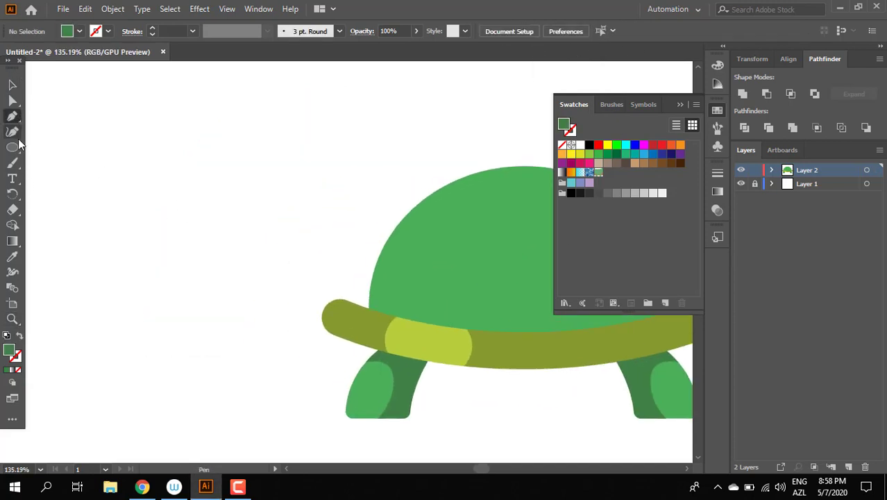
drag(232, 213, 310, 272)
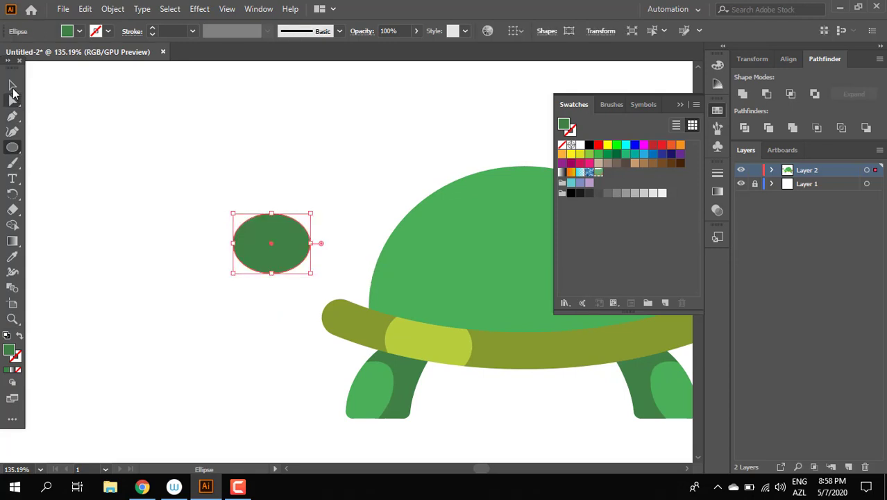
Shift the head ellipse up-left and draw a curved Pen-tool neck running from head to belt band
click(13, 89)
mouse_move(247, 254)
mouse_down()
mouse_move(225, 238)
mouse_move(249, 266)
mouse_move(269, 250)
mouse_up()
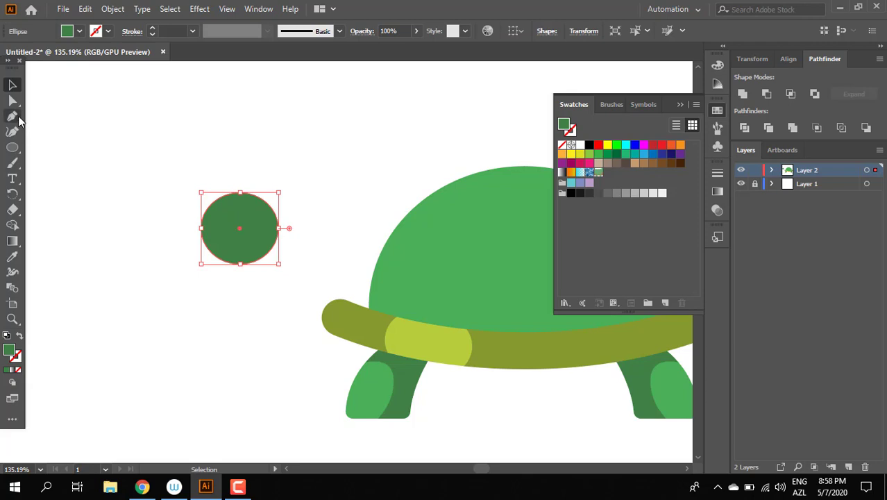
click(13, 116)
click(254, 201)
drag(395, 286, 444, 281)
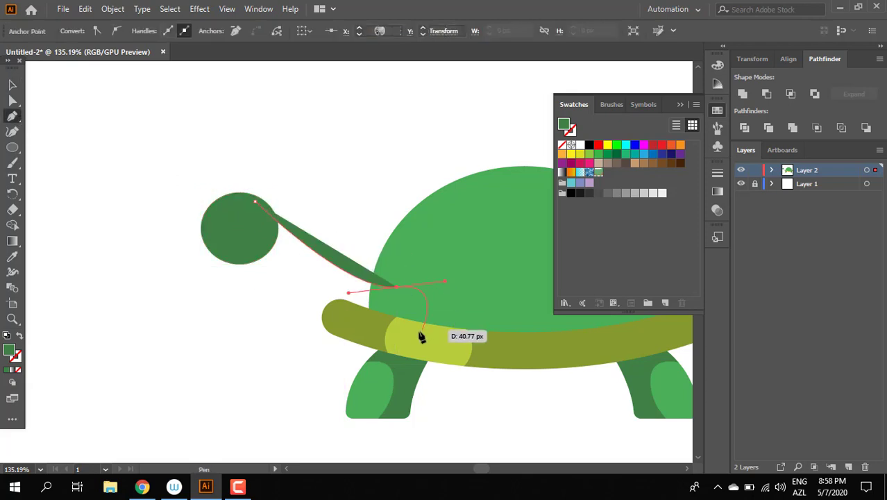
click(385, 342)
mouse_move(254, 247)
mouse_down()
mouse_move(254, 210)
mouse_move(286, 199)
mouse_up()
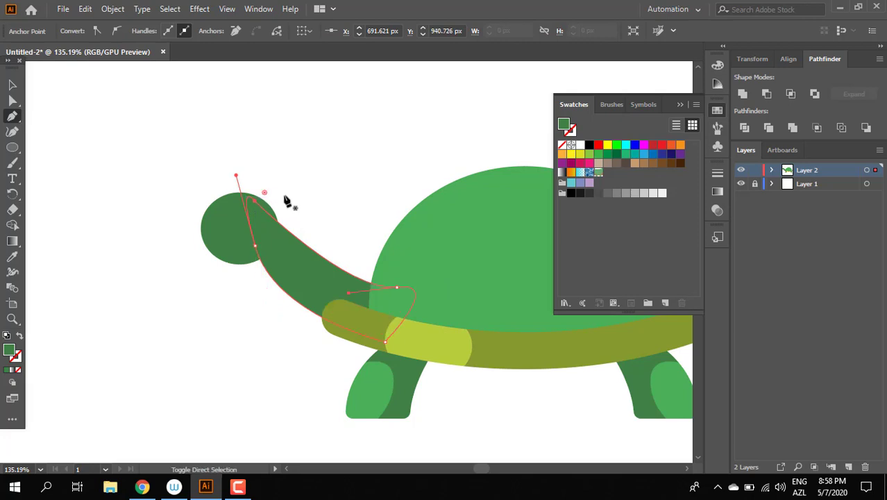
scroll(258, 169, down, 2)
click(12, 84)
click(277, 142)
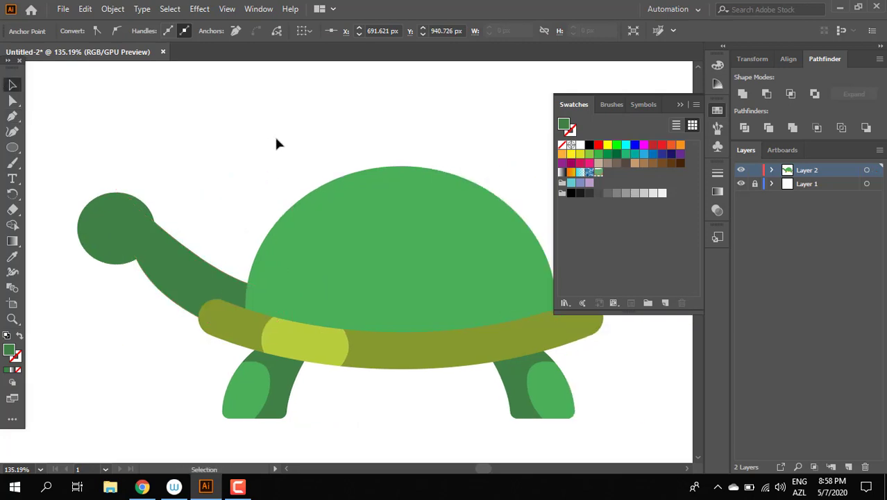
ctrl+alt+click(171, 177)
Enlarge the round head into a wider oval and move it slightly down
click(196, 272)
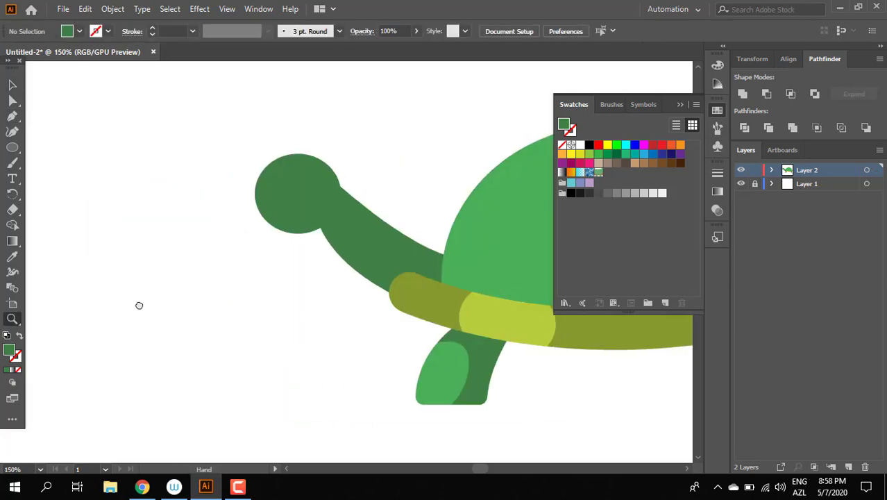
click(12, 86)
click(259, 275)
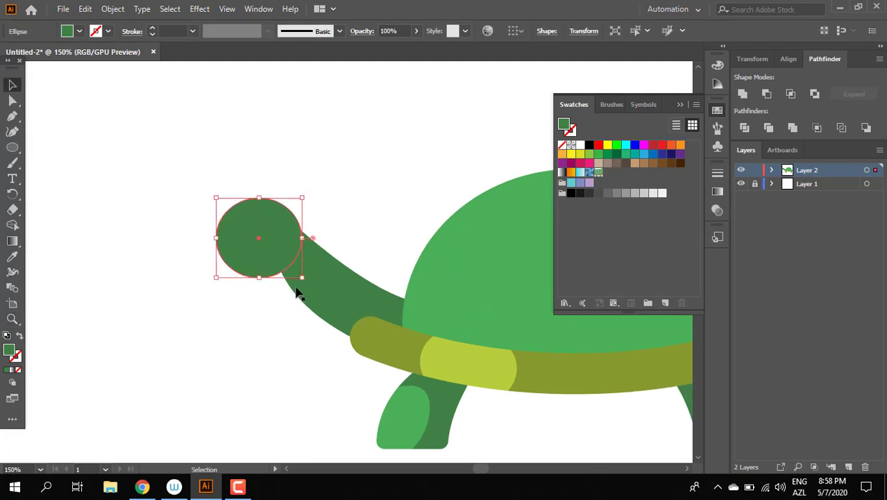
drag(301, 278, 321, 296)
click(307, 361)
drag(306, 362, 254, 337)
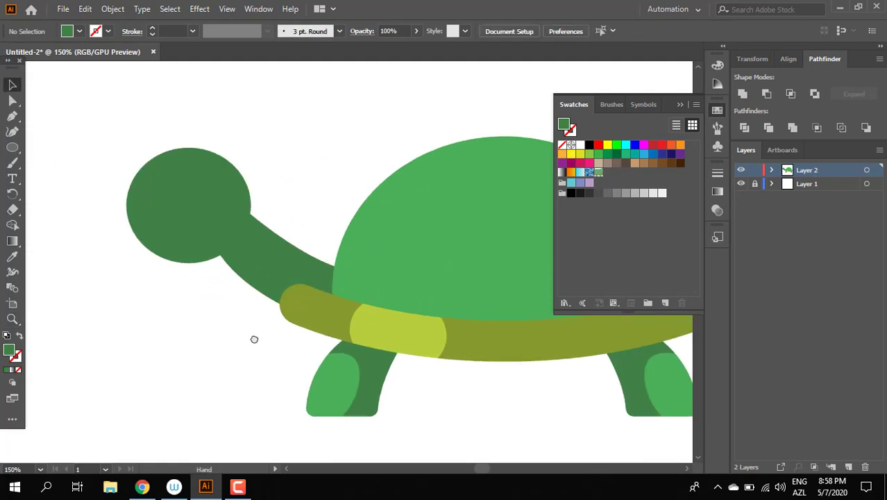
click(236, 243)
drag(253, 205, 260, 207)
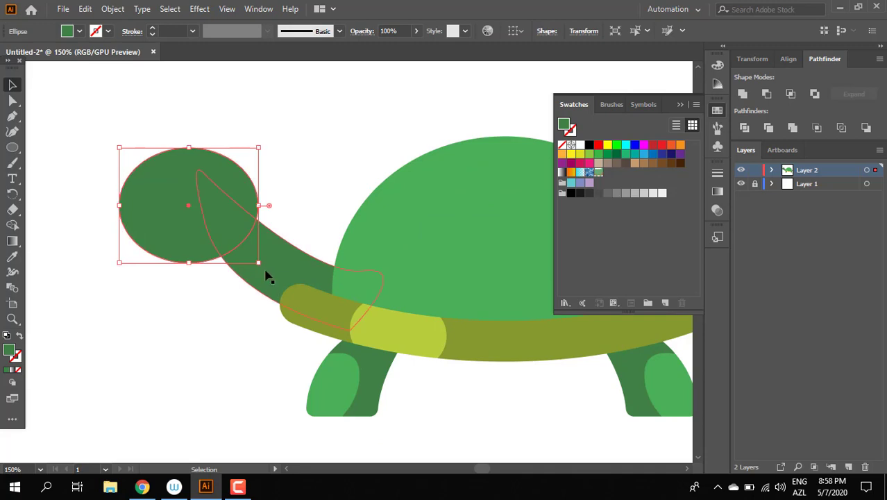
drag(258, 261, 271, 271)
click(288, 223)
drag(255, 193, 252, 209)
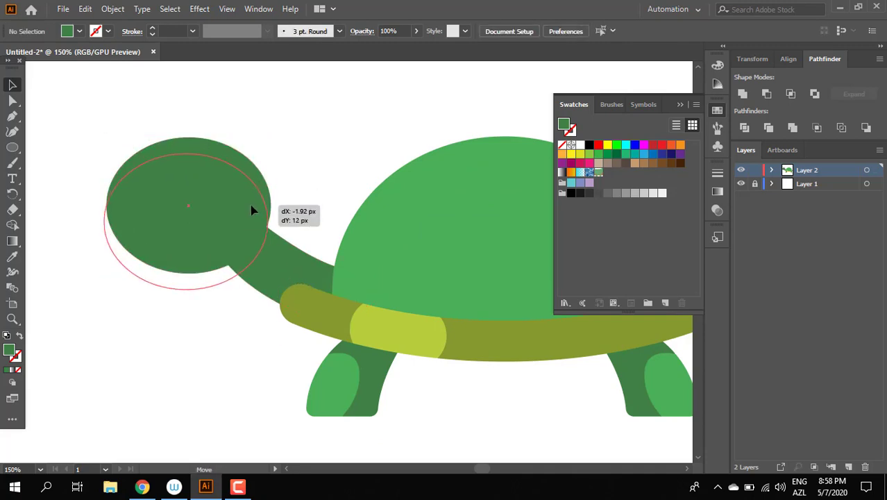
click(298, 179)
Thicken the neck by pulling its curve points up toward the shell and into the band
click(232, 248)
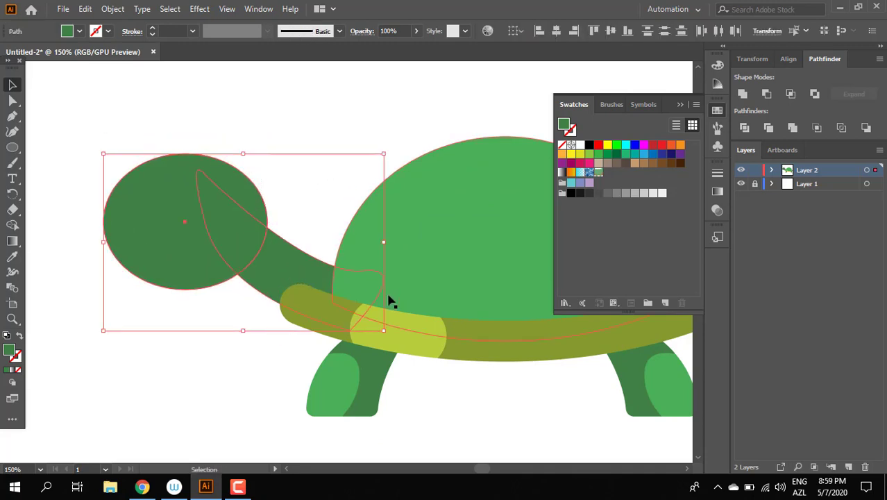
key(shift+asciitilde)
click(11, 84)
click(281, 248)
click(15, 135)
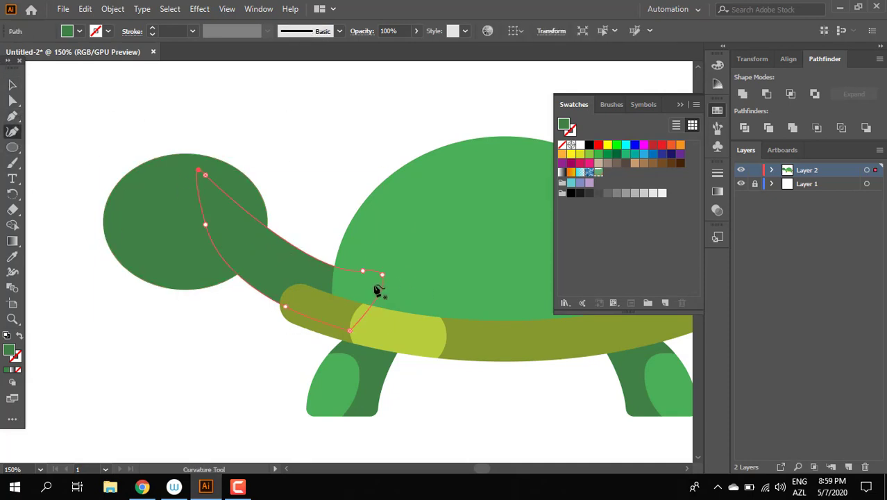
drag(382, 275, 443, 229)
drag(362, 270, 375, 227)
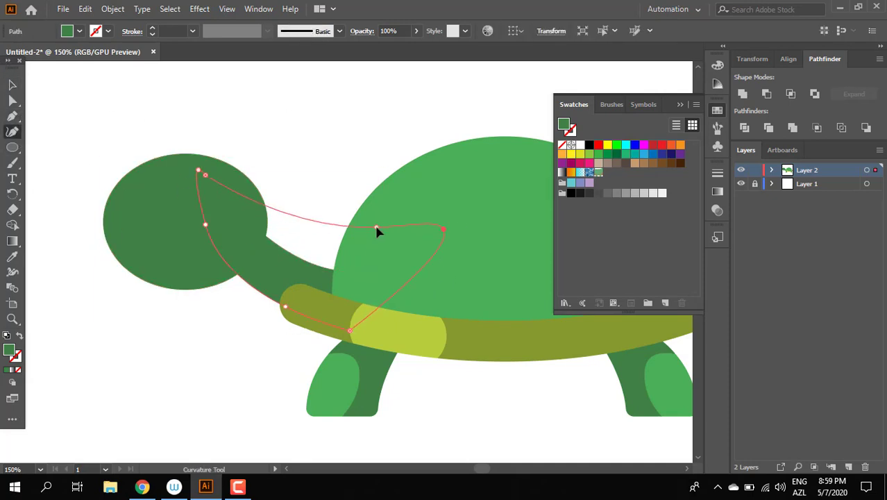
drag(349, 331, 361, 332)
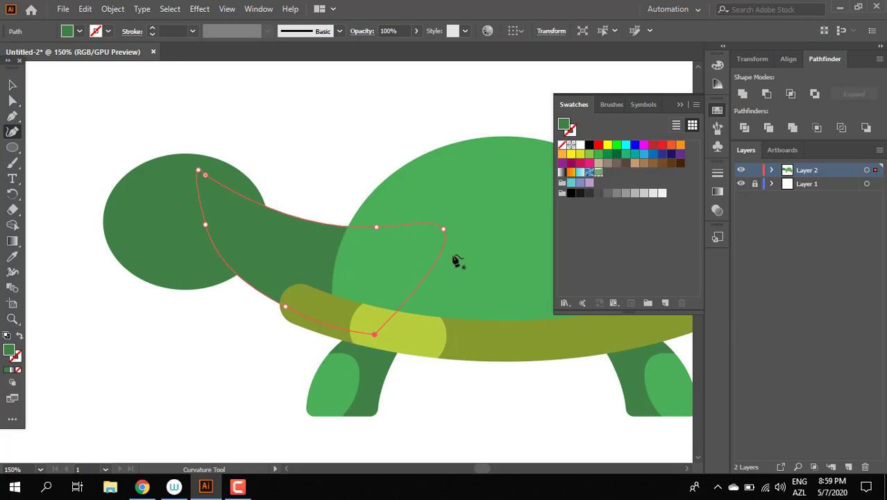
click(10, 84)
click(239, 330)
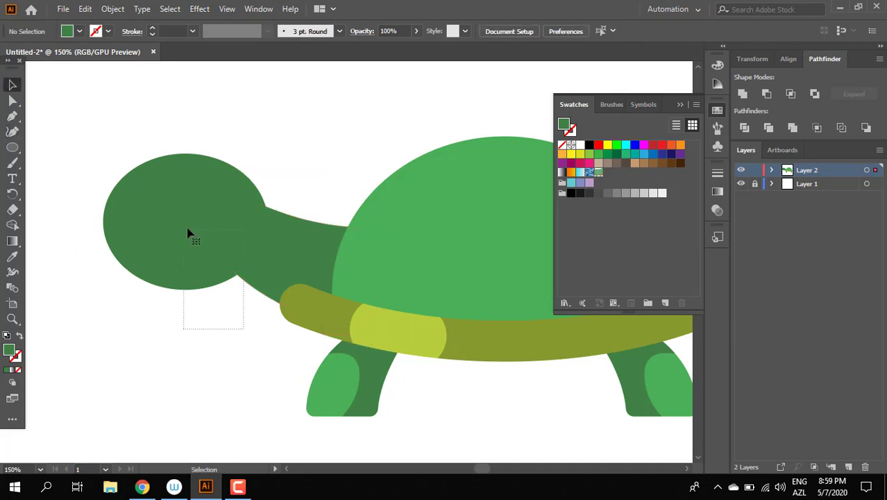
Unite head and neck with Pathfinder, send them behind the shell, and round the joining corners
drag(188, 229, 188, 230)
click(742, 93)
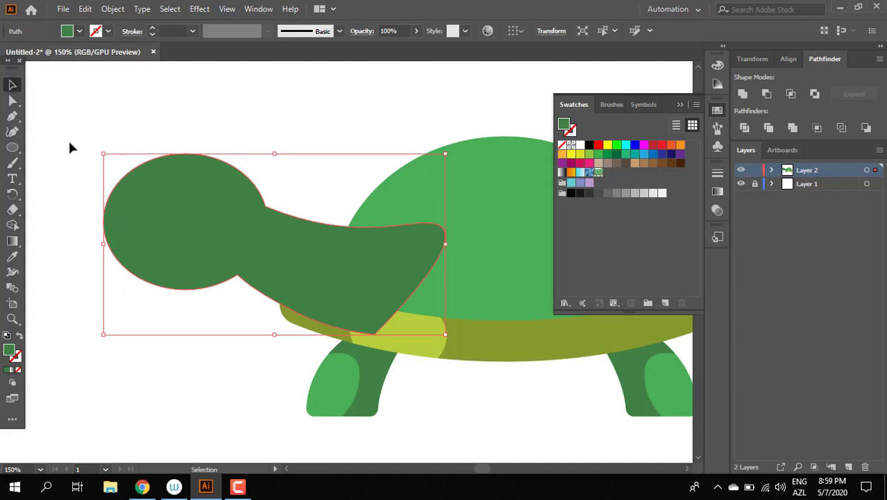
key(ctrl+shift+bracketleft)
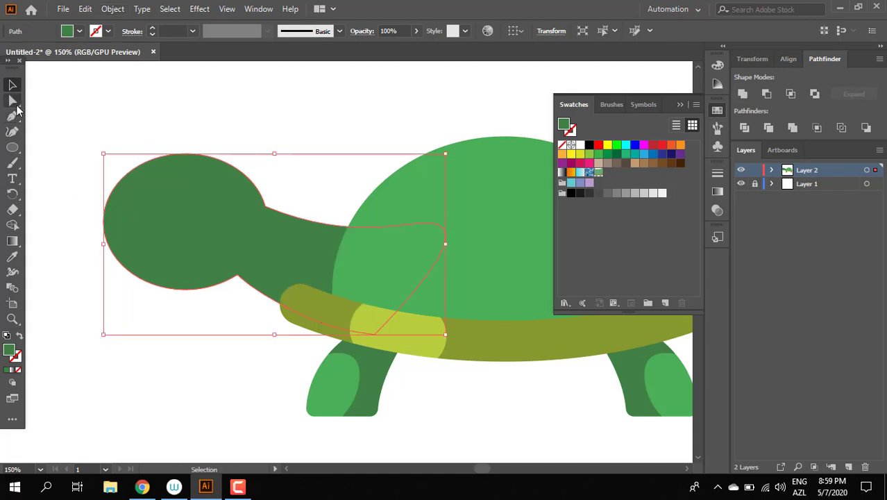
click(14, 102)
drag(277, 202, 456, 184)
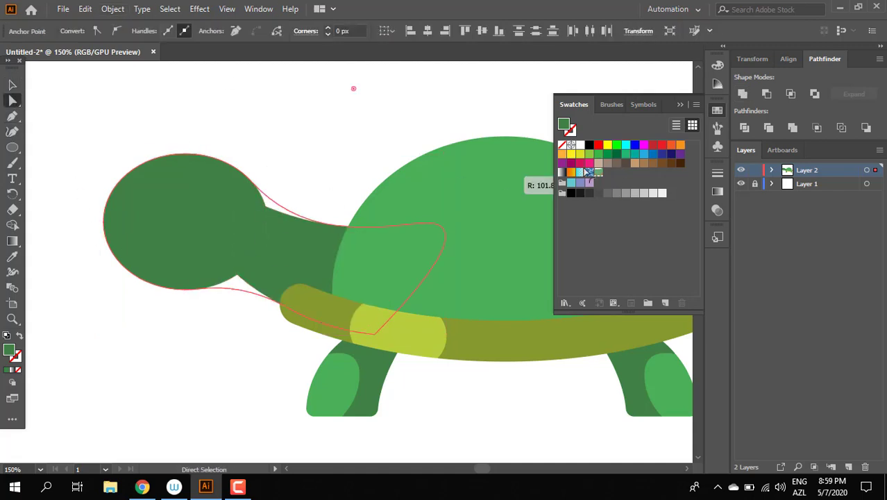
key(z)
scroll(291, 180, down, 3)
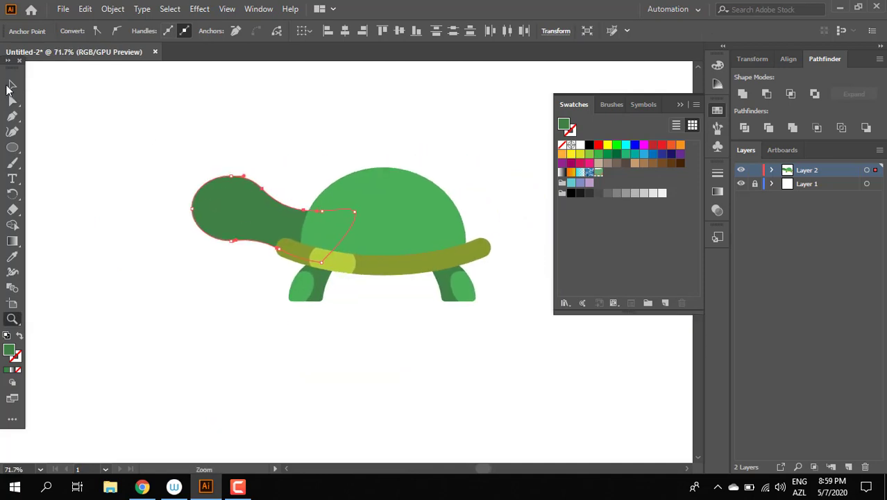
click(12, 85)
click(296, 169)
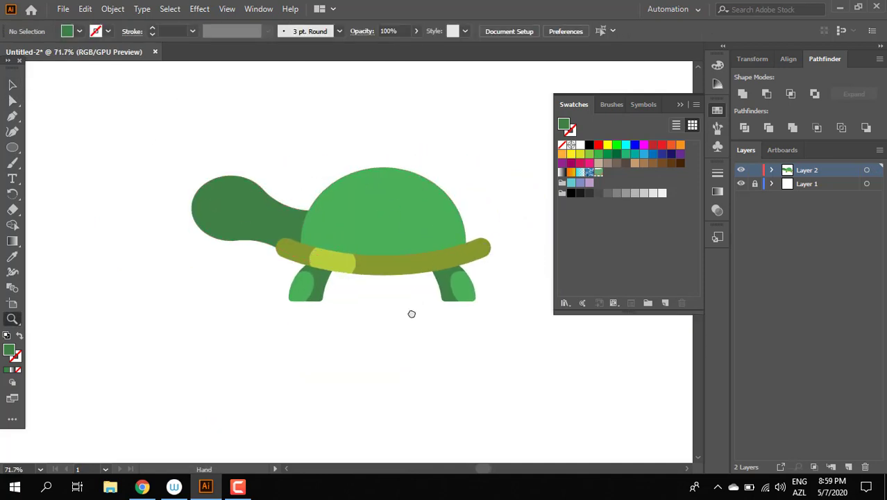
Draw an oval over the head and give it the leg's light green with the Eyedropper
drag(412, 313, 359, 315)
scroll(302, 236, up, 2)
click(12, 147)
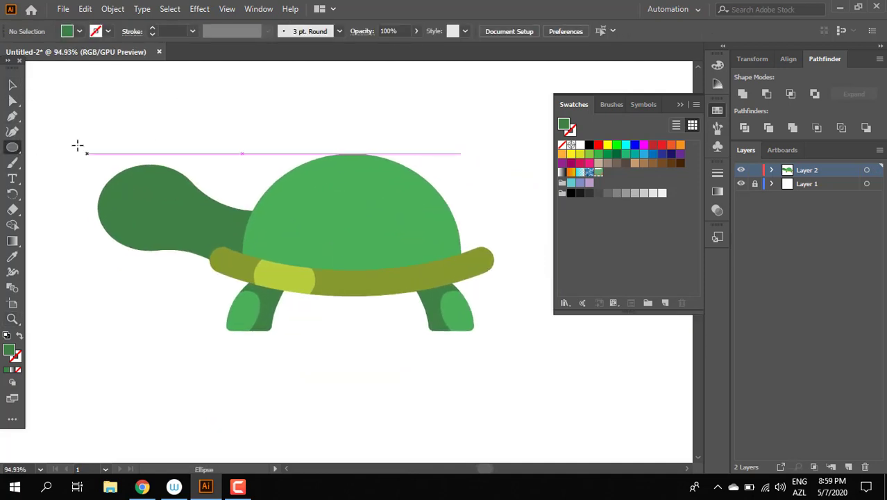
drag(77, 145, 189, 221)
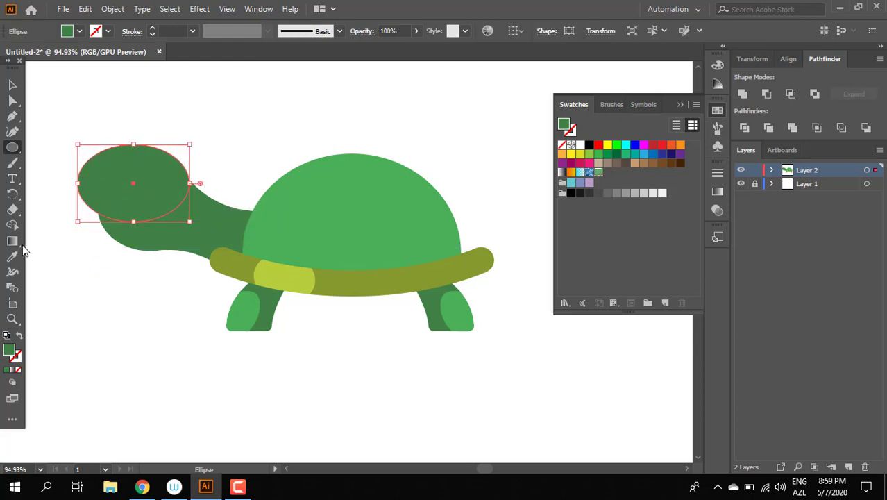
click(12, 256)
click(236, 309)
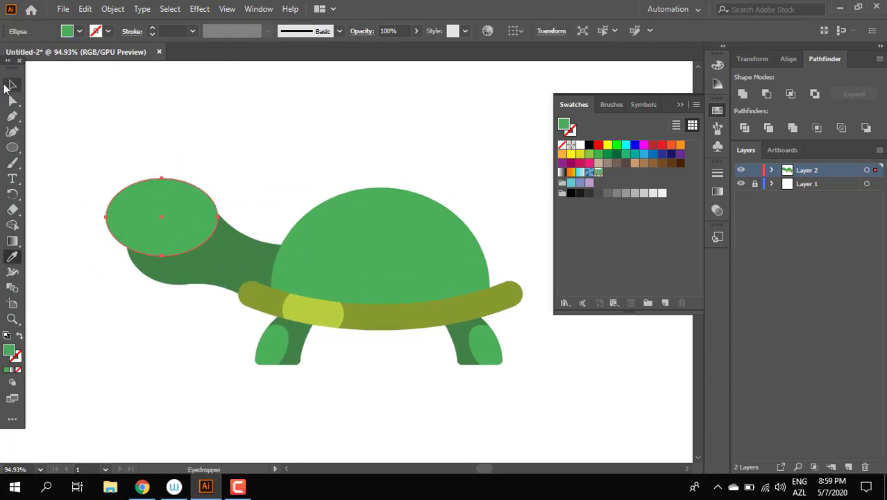
click(12, 84)
drag(219, 257, 198, 258)
click(258, 155)
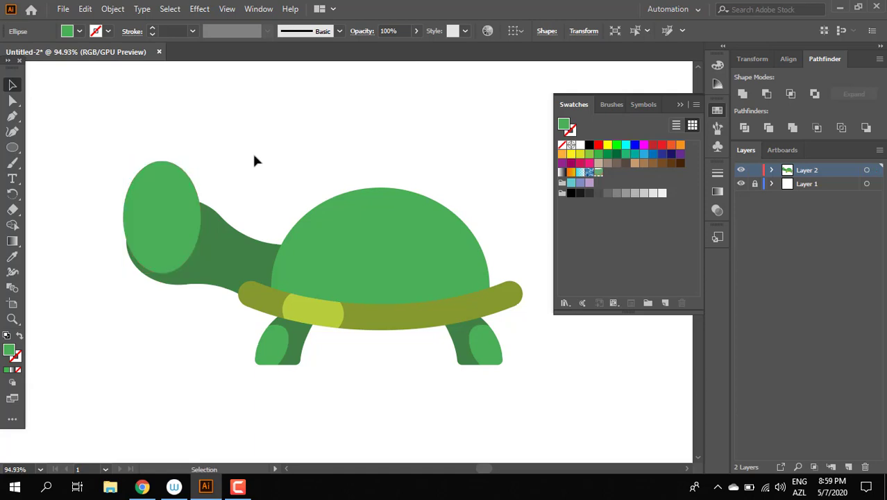
key(ctrl+z)
Group the light-green oval with the neck and tilt the oval inside the group
click(188, 254)
shift+click(205, 277)
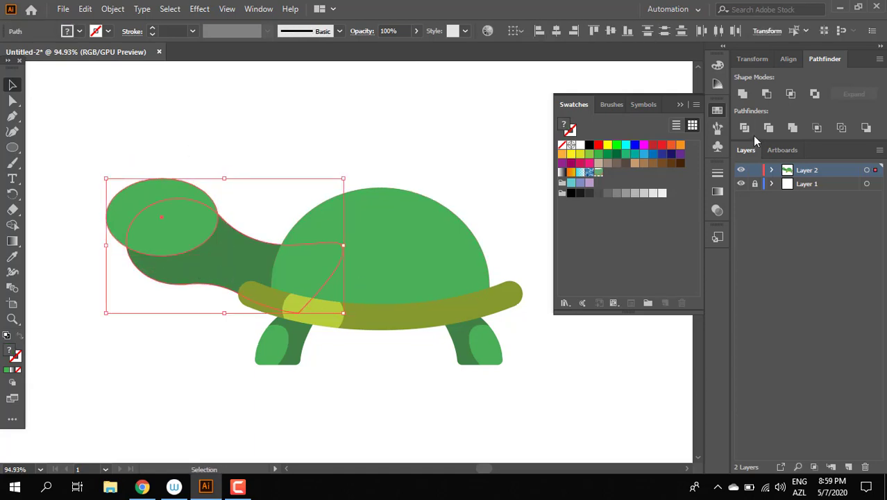
key(ctrl+g)
double_click(181, 204)
click(171, 182)
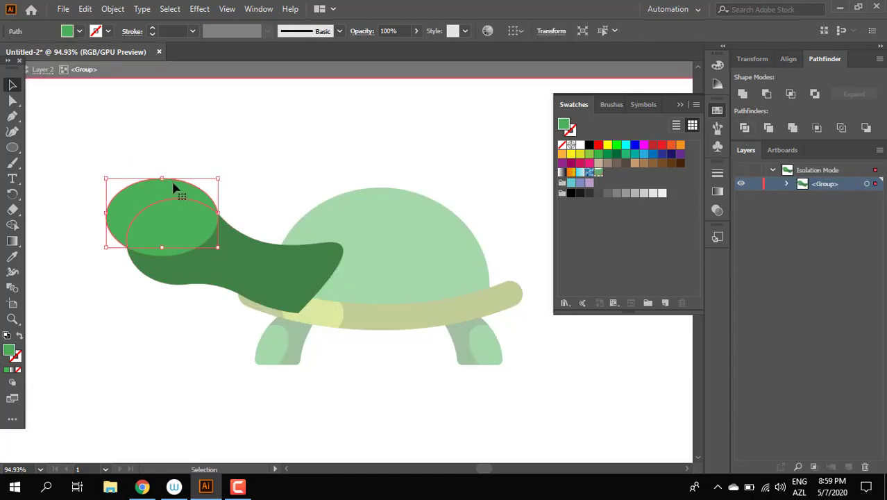
drag(173, 187, 217, 179)
key(Escape)
Send the head-and-neck group behind the shell
click(187, 190)
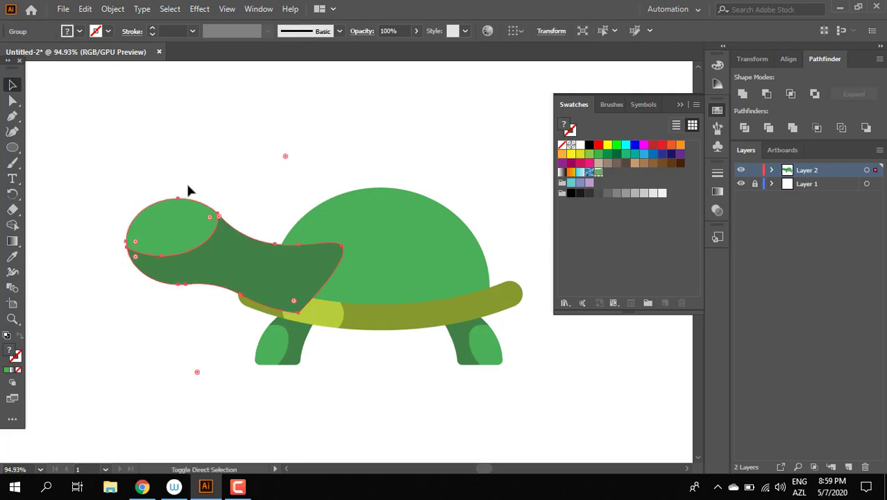
key(ctrl+shift+bracketleft)
click(208, 157)
key(z)
drag(388, 346, 358, 346)
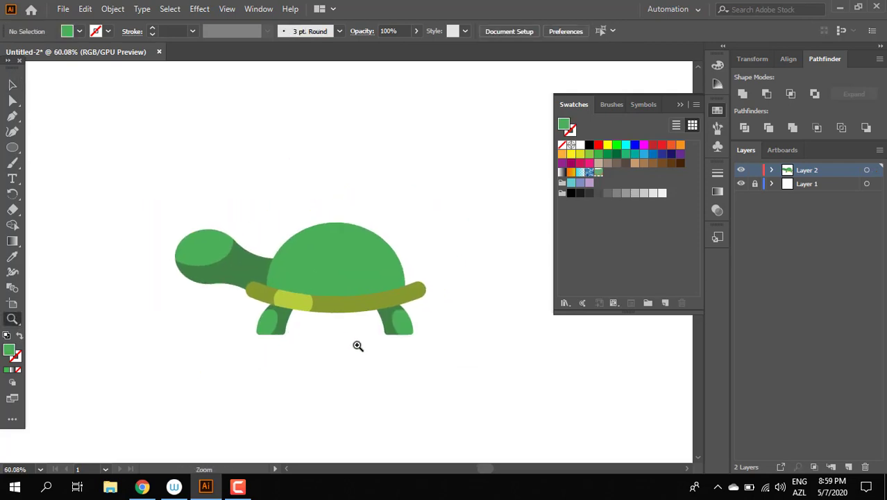
Draw a large yellow-green oval across the lower shell and send it behind the shell and legs
drag(302, 332, 339, 362)
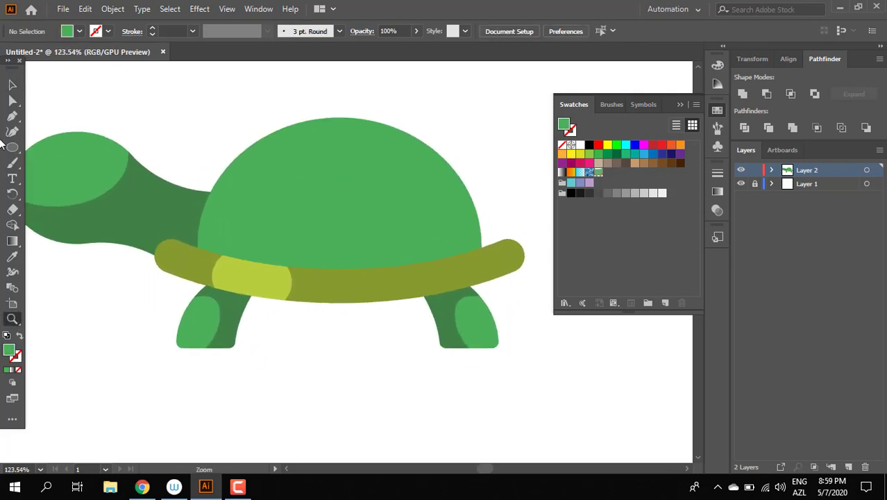
drag(176, 205, 503, 347)
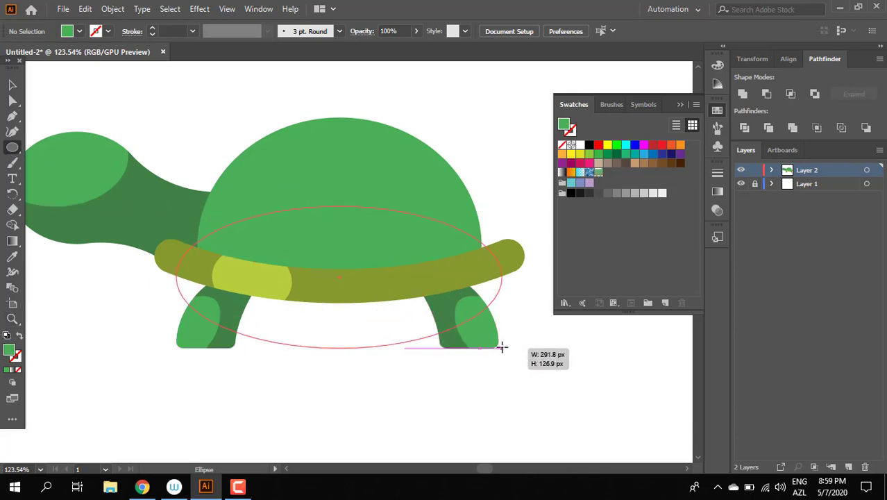
double_click(8, 352)
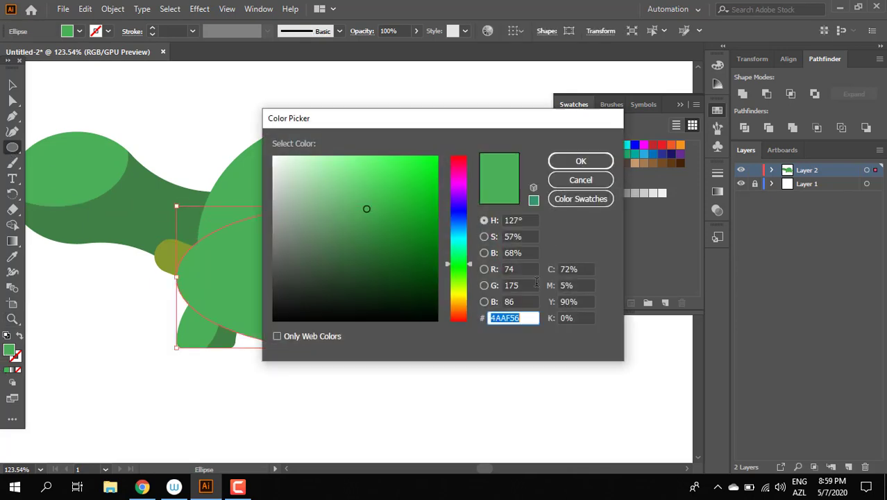
click(455, 288)
click(376, 186)
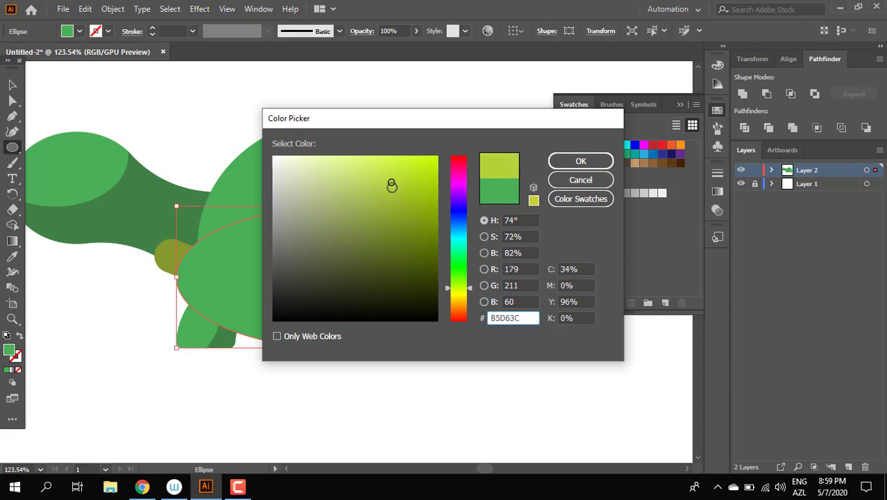
drag(468, 288, 462, 291)
click(394, 199)
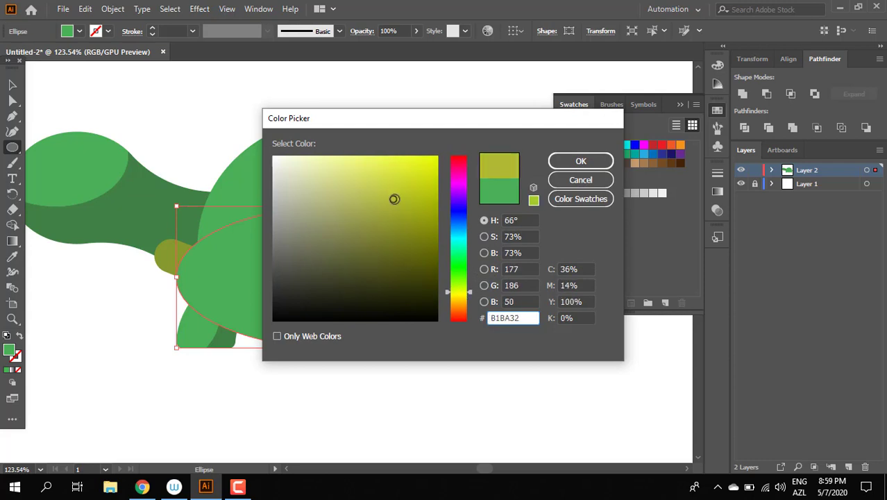
click(580, 161)
key(ctrl+shift+bracketleft)
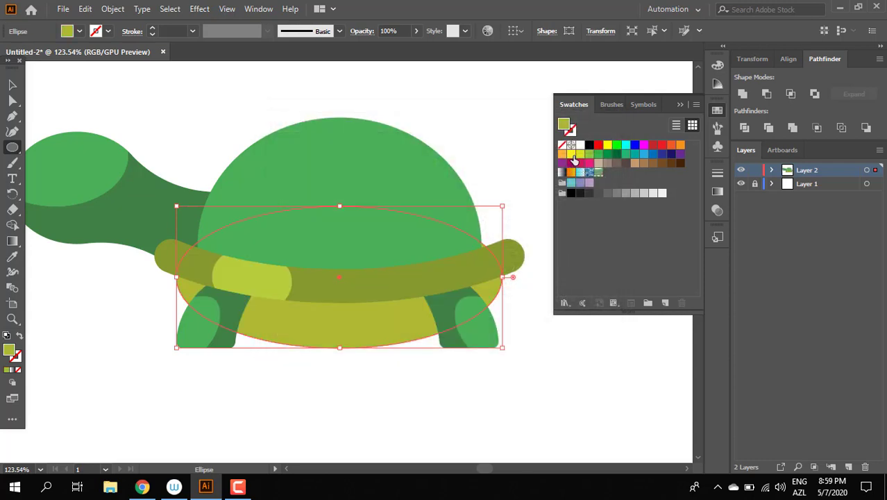
Move the belly oval up, narrow it from the right side, then lower it slightly
click(13, 84)
click(363, 355)
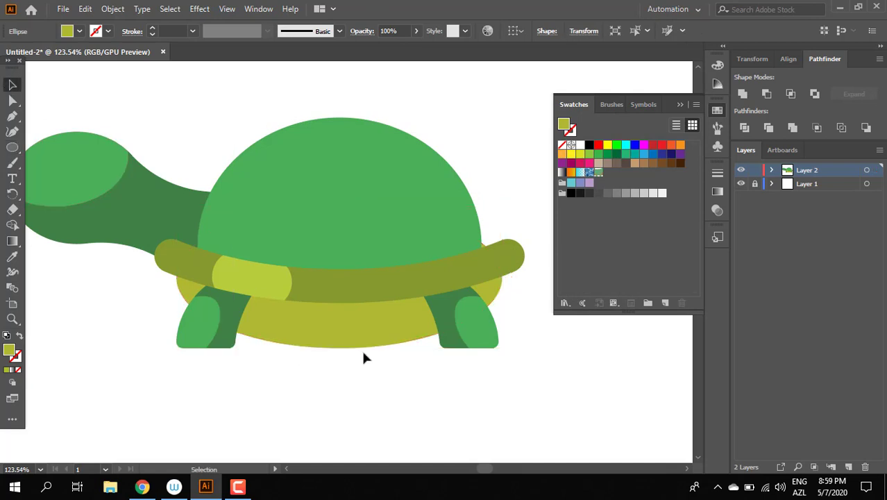
drag(362, 346, 361, 332)
click(499, 336)
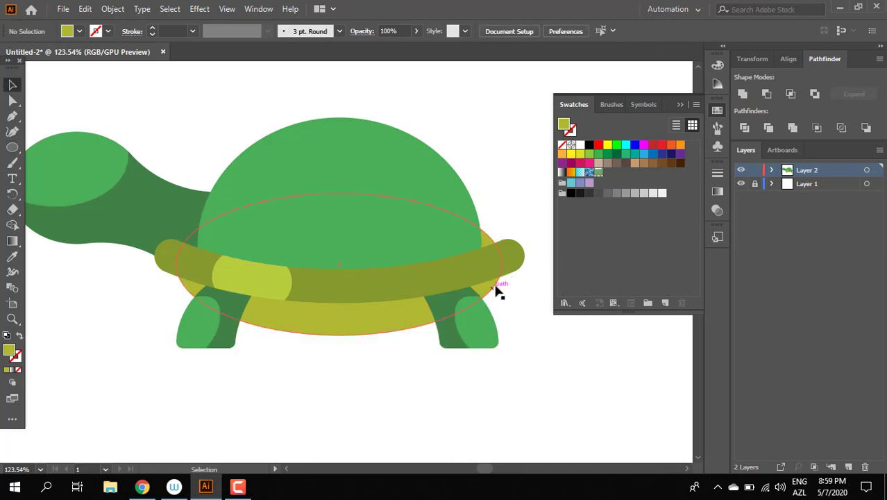
click(501, 265)
drag(502, 265, 494, 307)
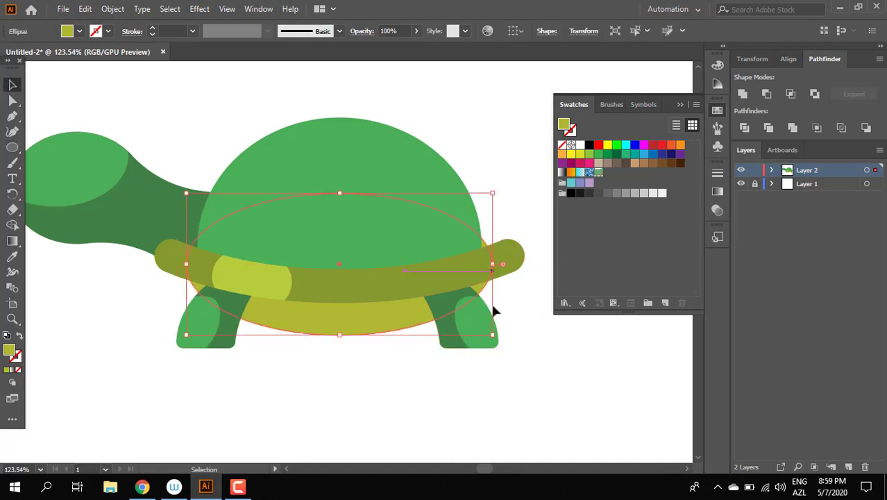
click(419, 334)
drag(389, 327, 390, 334)
click(393, 377)
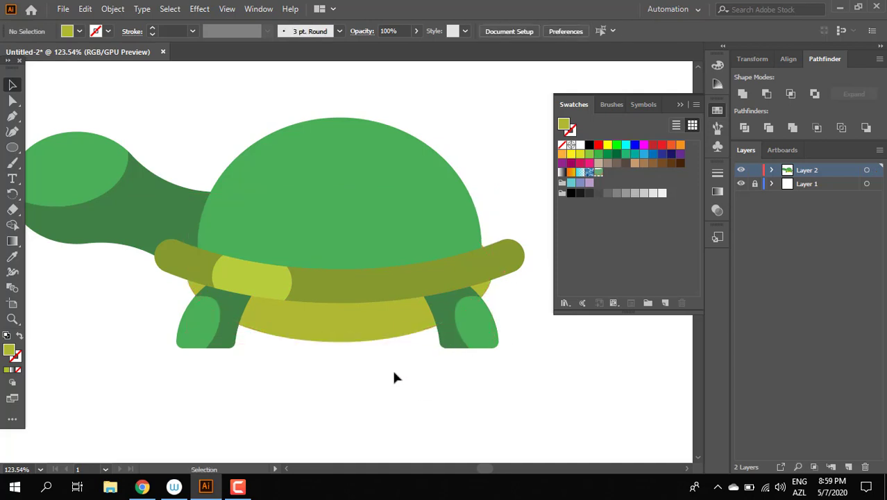
Add two anchor points to the belly outline with the Curvature tool
click(356, 339)
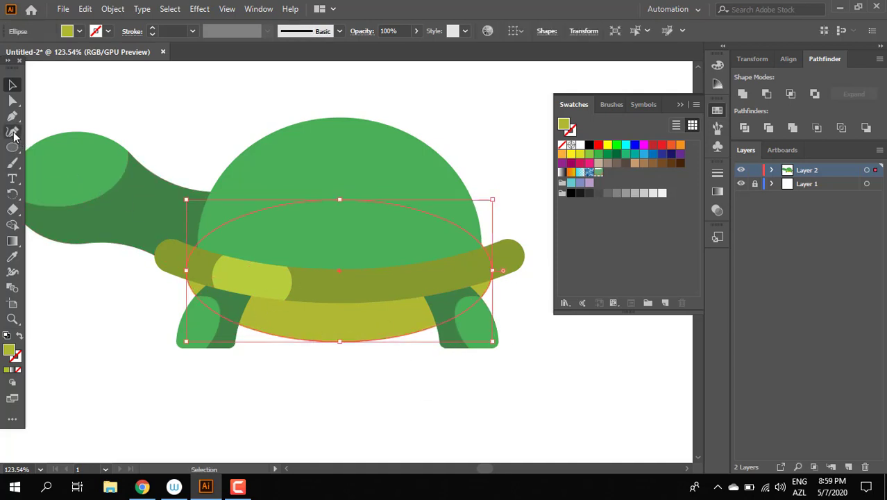
click(13, 133)
click(425, 242)
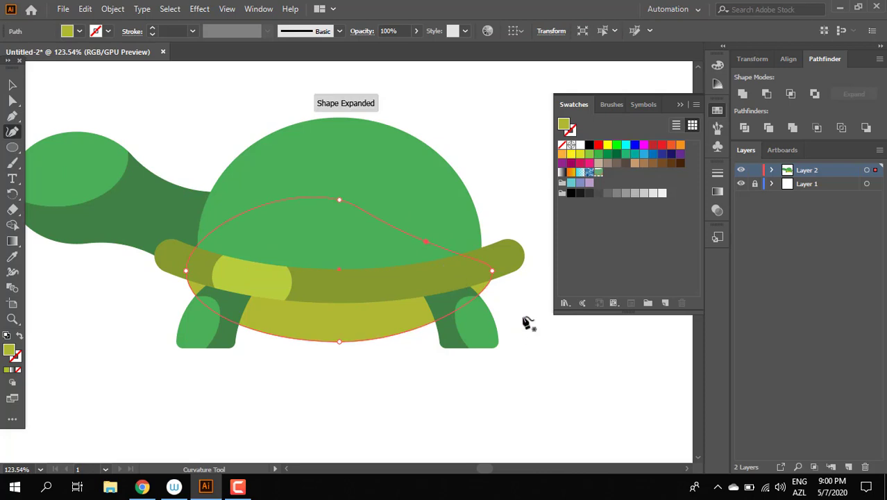
click(485, 297)
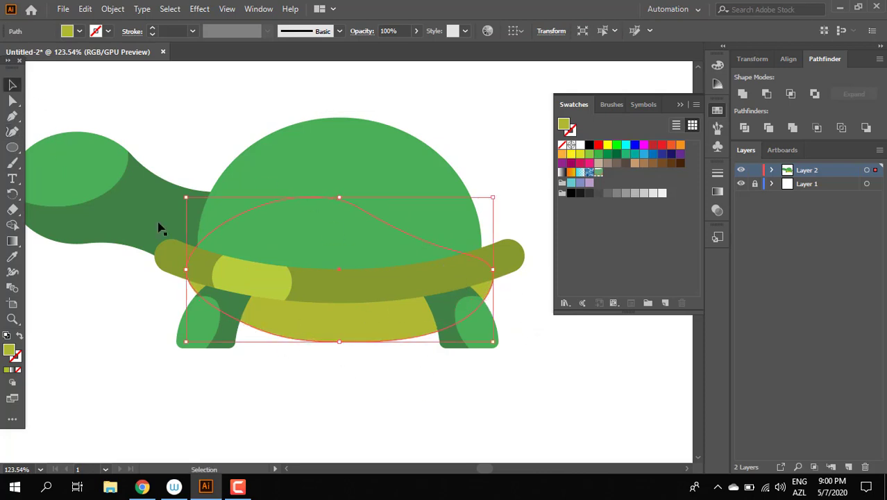
key(ctrl+shift+a)
key(z)
drag(447, 382, 383, 396)
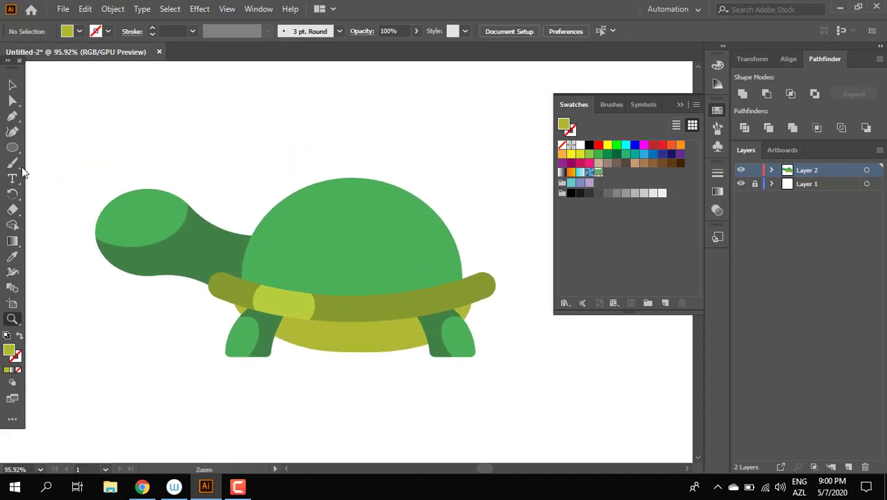
Draw a small circle on the turtle's head and eyedrop it white for the eye
drag(6, 146, 78, 180)
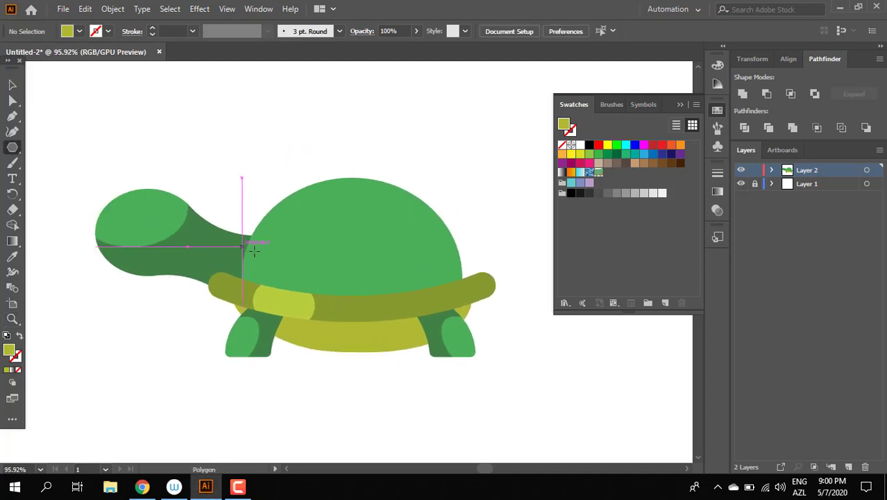
mouse_move(250, 239)
mouse_down()
mouse_move(283, 265)
mouse_move(274, 258)
mouse_up()
key(ctrl+z)
key(z)
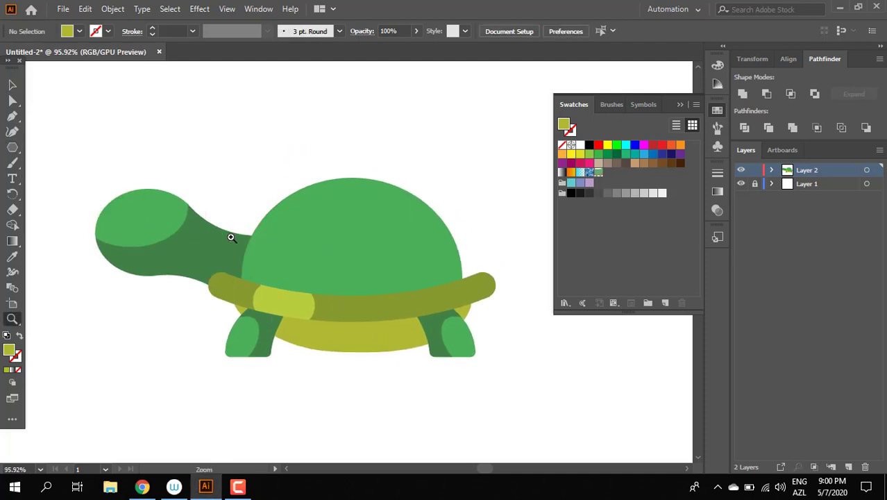
click(118, 186)
drag(12, 147, 68, 177)
click(69, 162)
drag(129, 210, 189, 270)
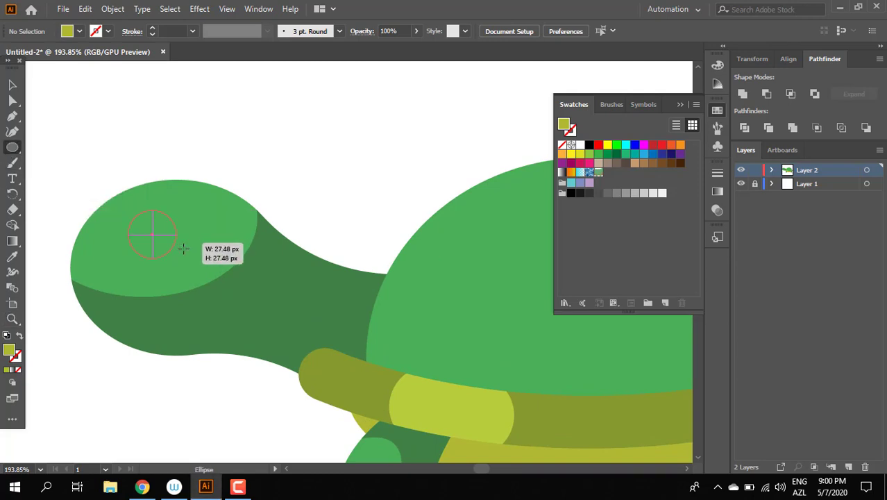
click(15, 258)
click(274, 228)
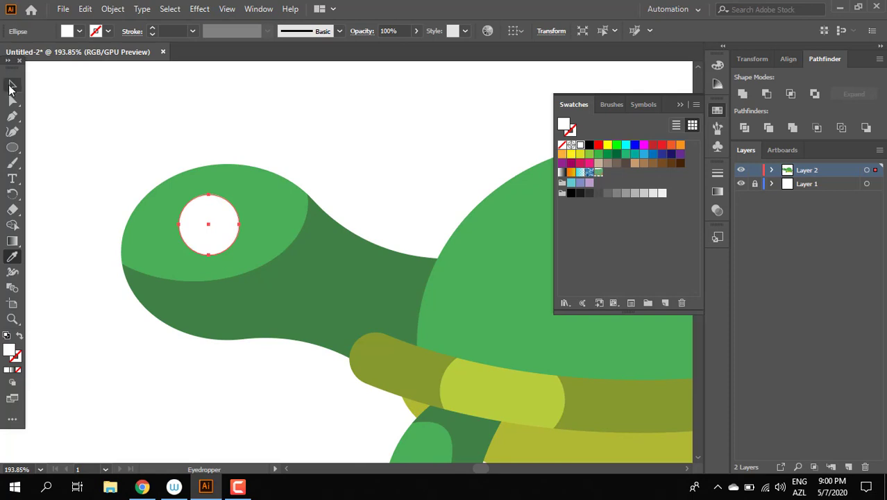
Scale a copy of the eye into a pupil and fill it dark brown
click(11, 84)
click(244, 231)
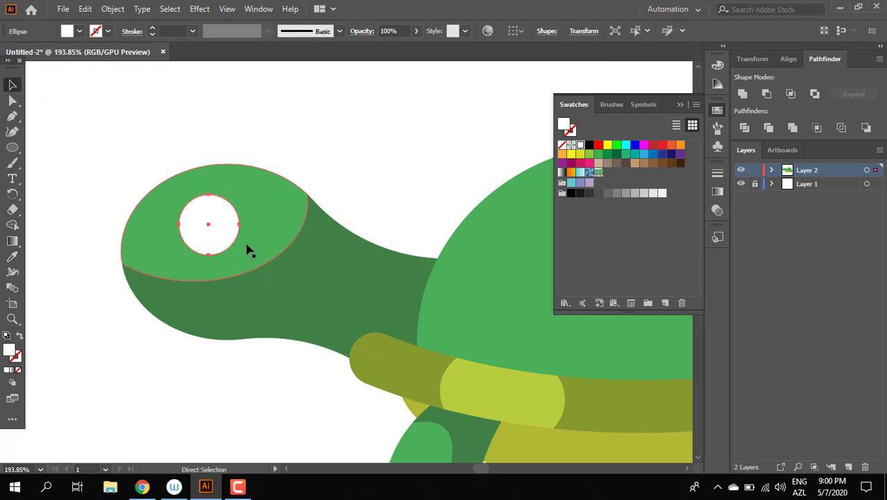
drag(241, 253, 224, 240)
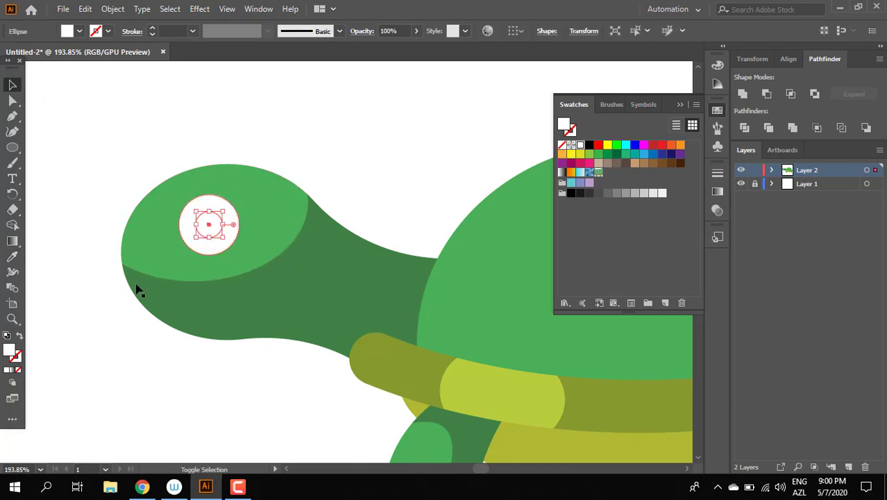
double_click(9, 352)
text(425944)
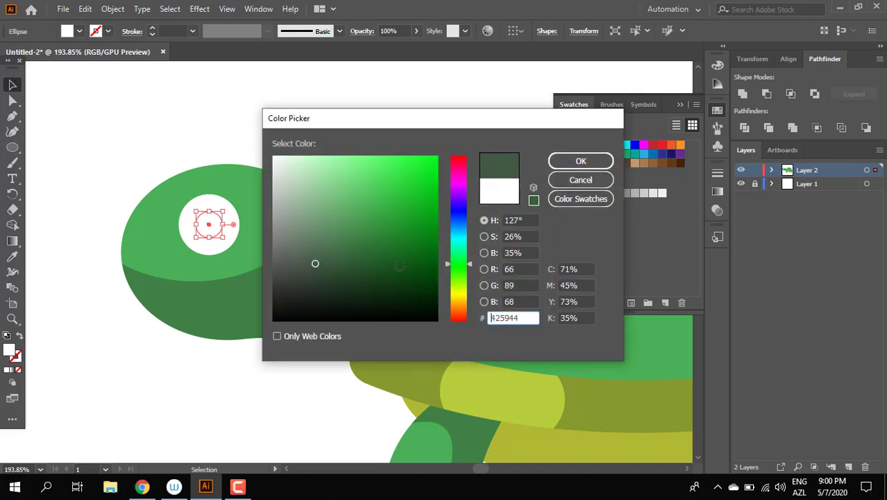
click(467, 309)
click(303, 274)
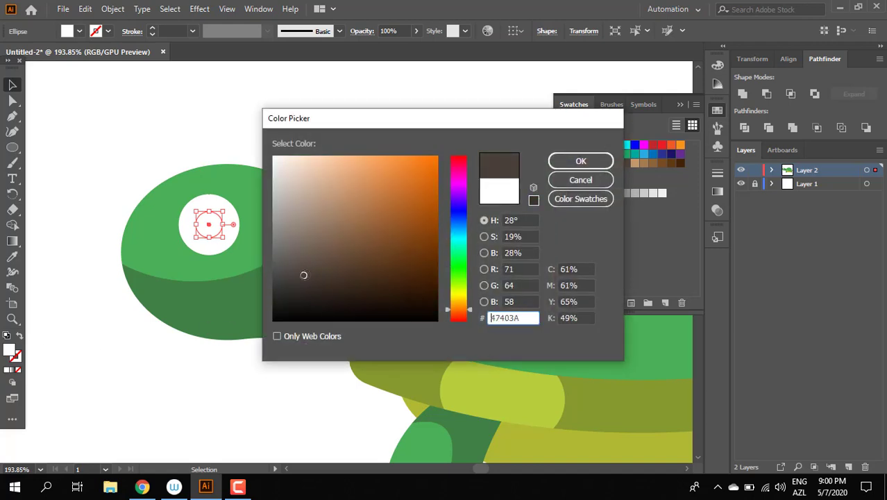
click(581, 161)
Shrink a copy of the pupil into a tiny highlight and make it white
key(z)
drag(162, 197, 208, 197)
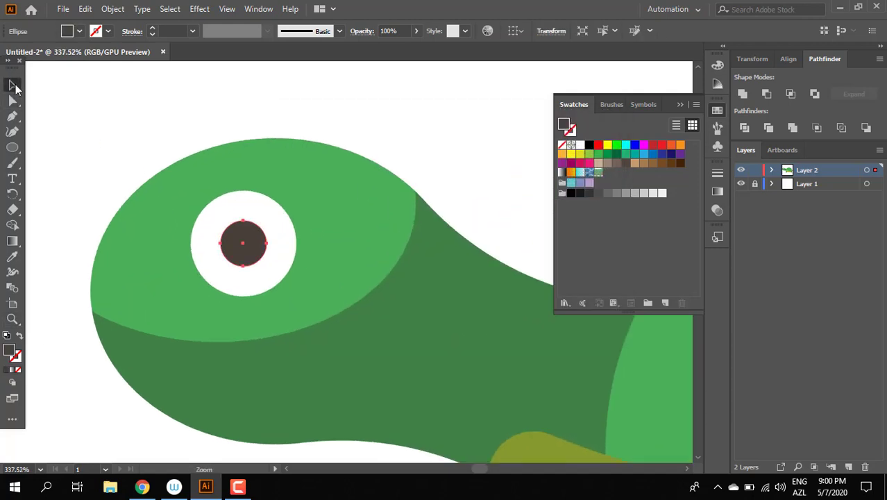
click(14, 85)
click(242, 238)
mouse_move(264, 269)
mouse_down()
mouse_move(243, 245)
mouse_move(265, 221)
mouse_up()
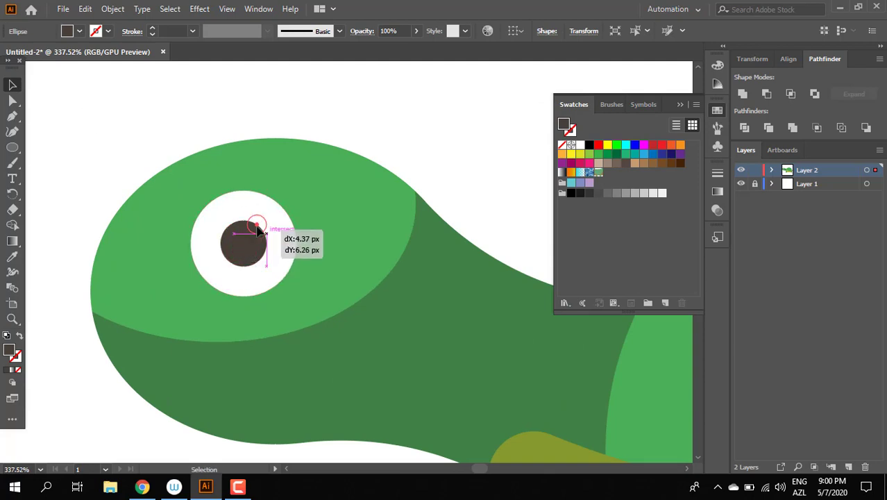
click(12, 257)
click(293, 267)
click(306, 135)
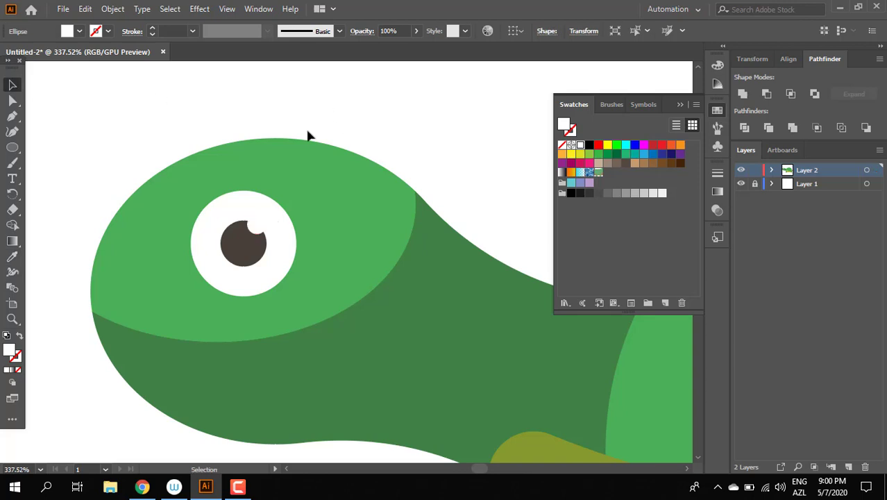
key(z)
drag(279, 168, 258, 208)
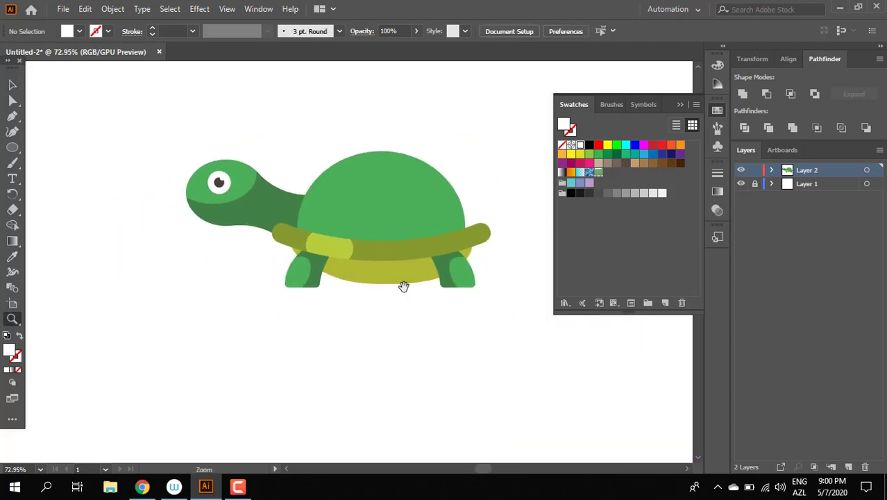
drag(402, 285, 449, 349)
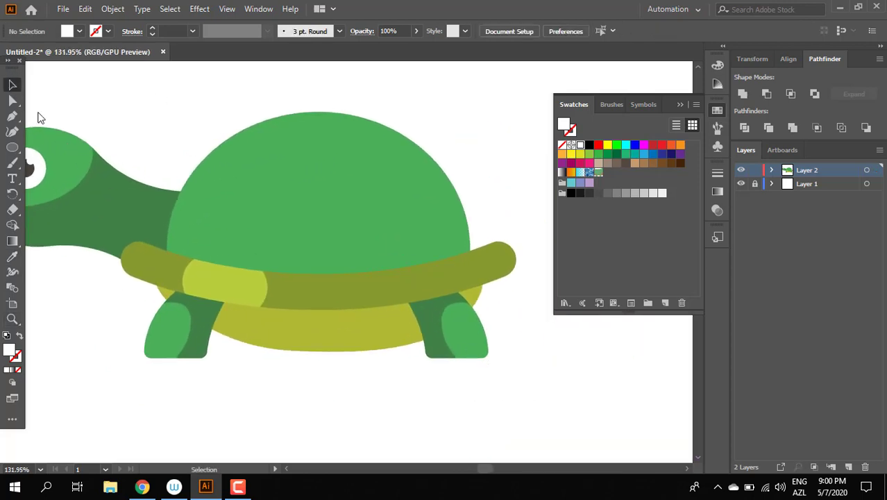
Drag the belly ellipse's right and left side handles inward to narrow it
click(352, 345)
drag(482, 276, 467, 276)
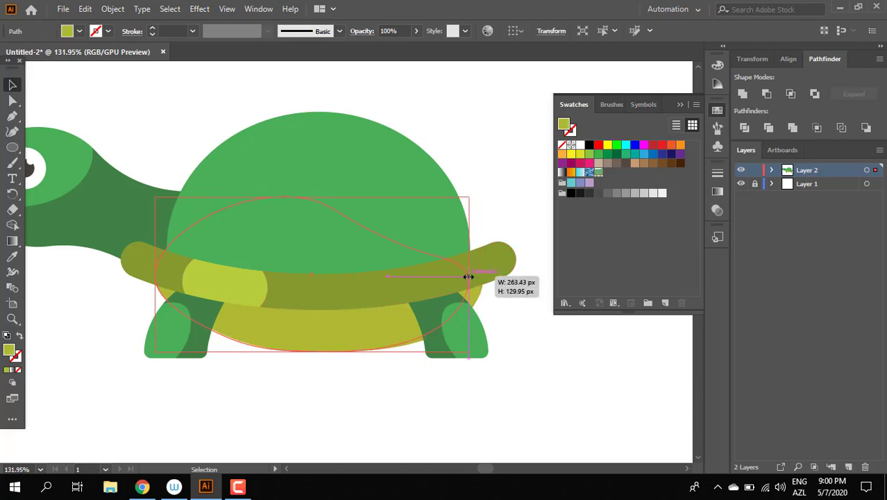
click(499, 349)
scroll(413, 353, up, 2)
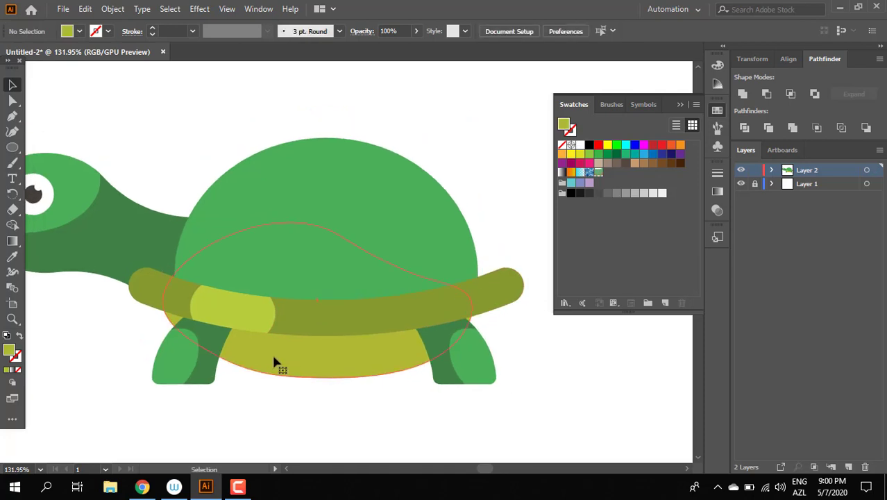
click(274, 362)
drag(162, 296, 174, 296)
click(375, 394)
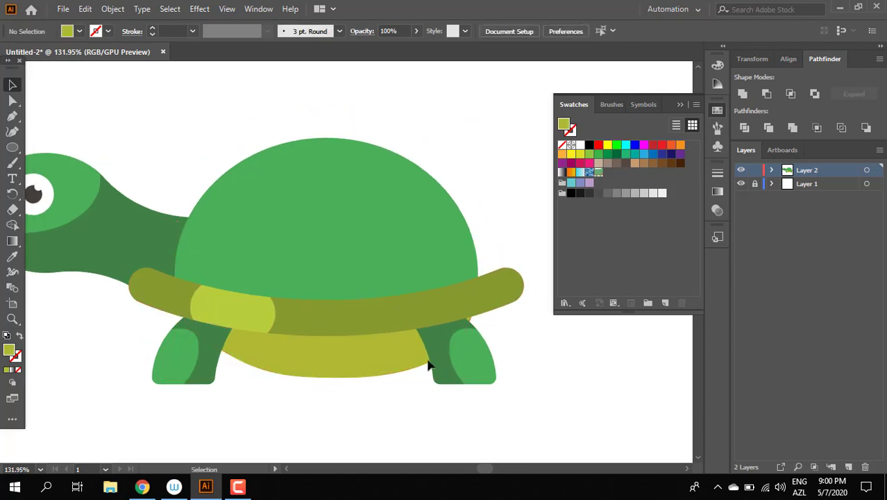
Scroll around the artwork and zoom in on the turtle's shell
scroll(294, 410, down, 5)
scroll(368, 358, up, 2)
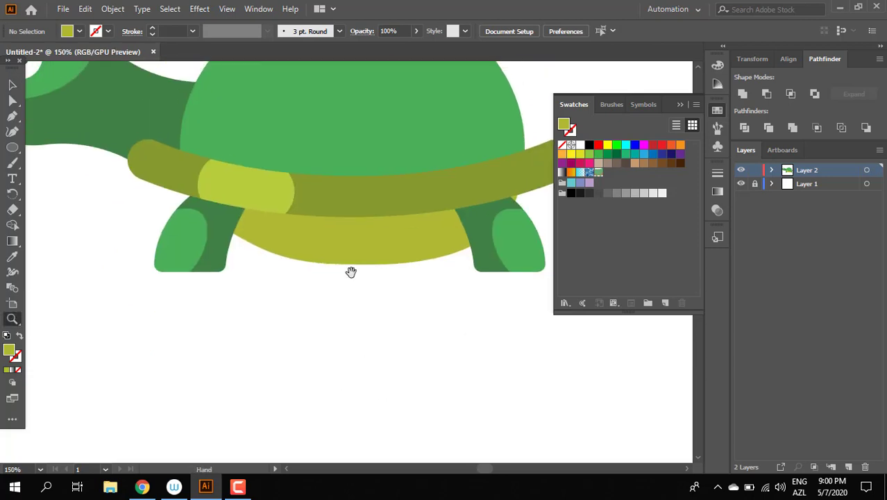
scroll(351, 270, up, 1)
scroll(423, 317, down, 3)
scroll(388, 312, up, 1)
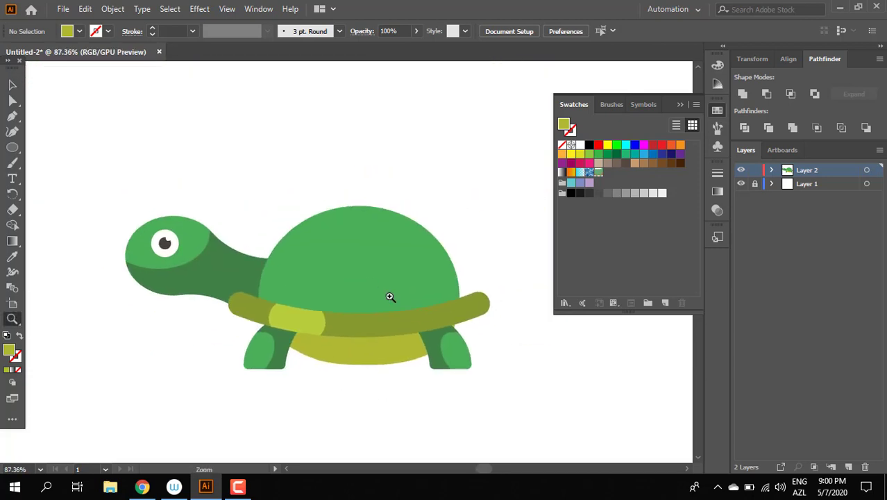
scroll(382, 278, up, 1)
click(14, 85)
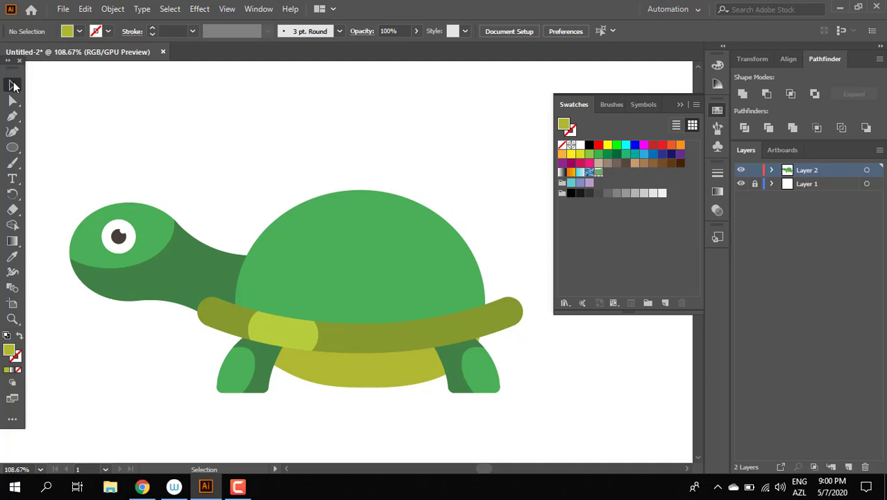
click(13, 148)
key(z)
scroll(415, 252, down, 2)
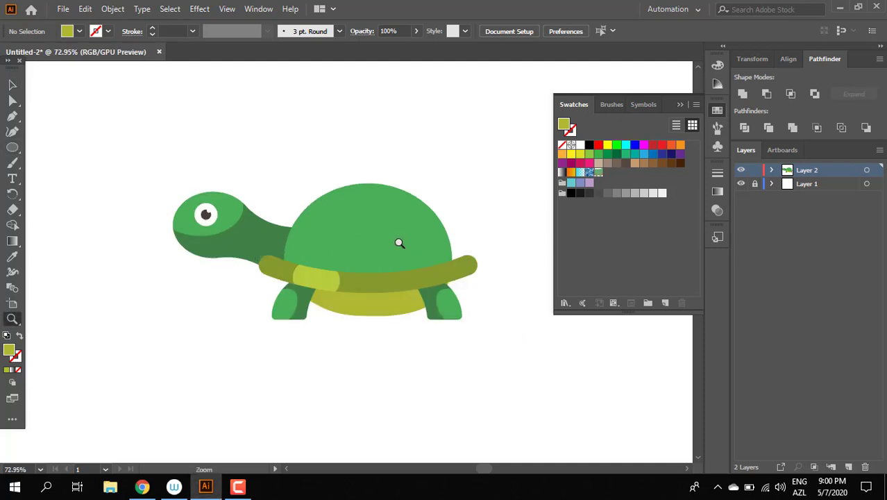
click(399, 242)
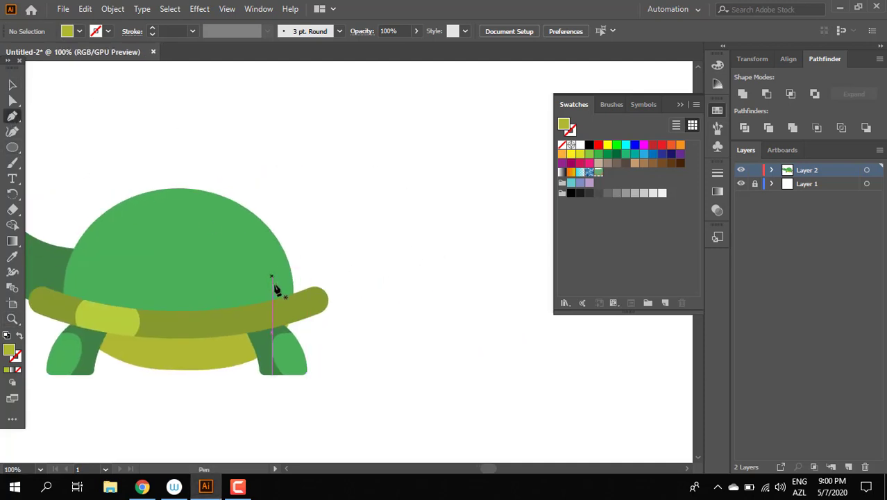
Draw a closed pointed tail shape on the shell's right side and eyedrop a green fill
drag(276, 286, 354, 250)
key(ctrl+z)
drag(278, 279, 356, 275)
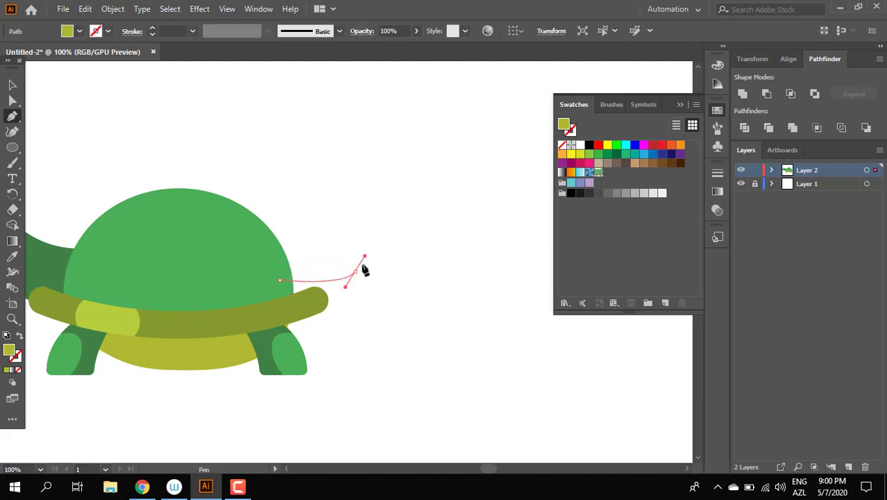
click(354, 272)
drag(272, 320, 236, 331)
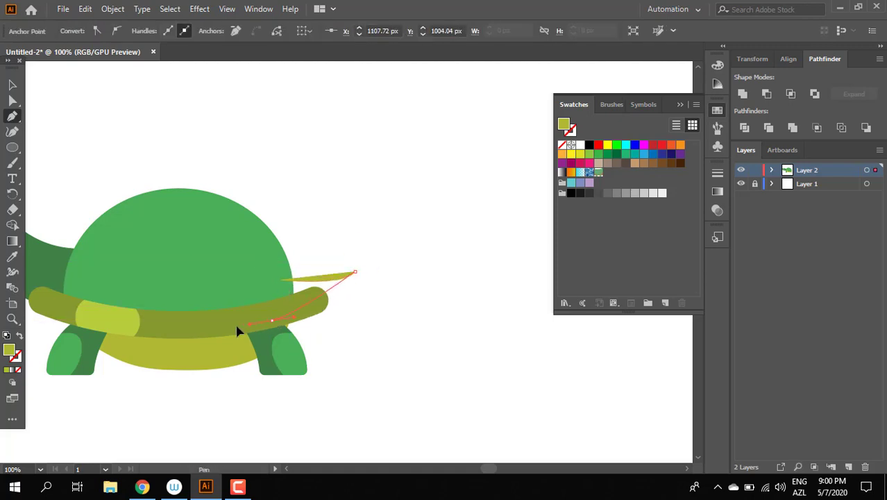
mouse_move(278, 281)
mouse_down()
mouse_move(285, 286)
mouse_move(260, 303)
mouse_up()
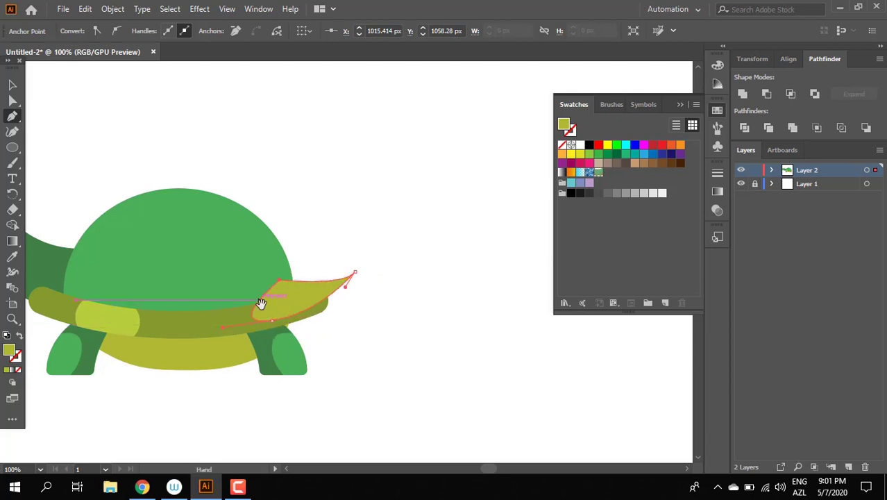
scroll(260, 303, left, 3)
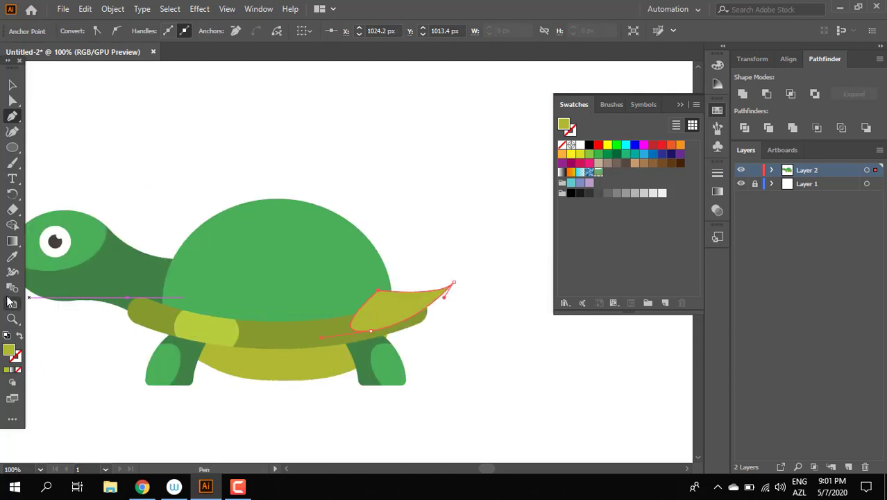
click(12, 256)
click(224, 258)
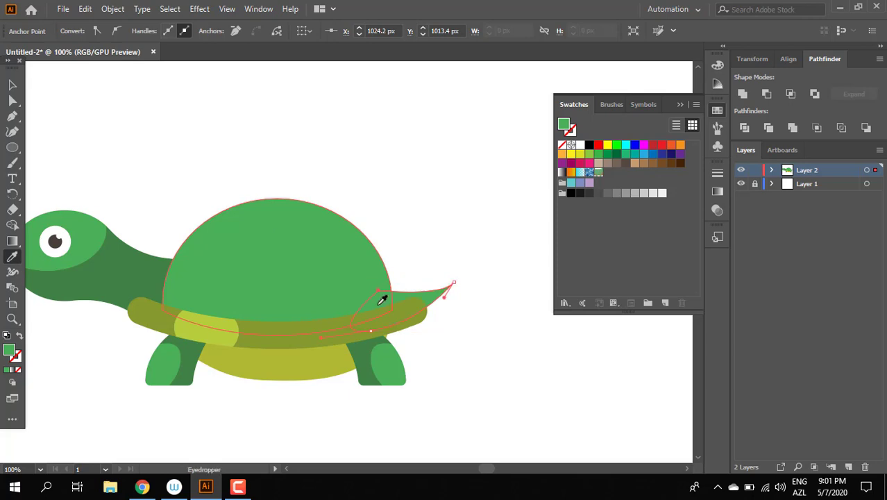
Smooth the tail's top edge with a Curvature point and round its tip with the corner widget
key(z)
scroll(425, 341, up, 5)
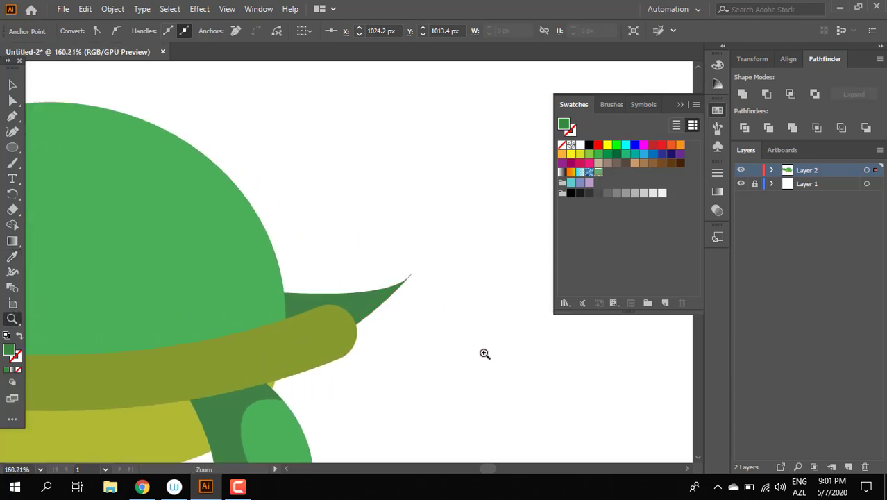
click(9, 134)
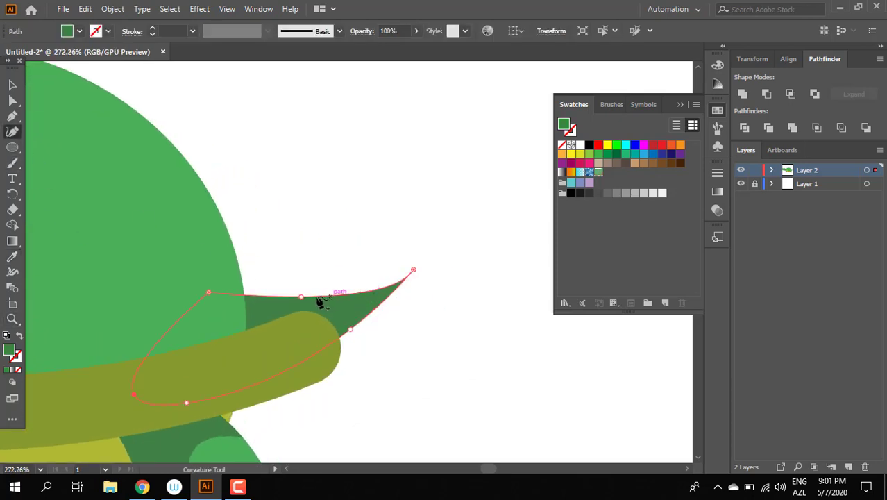
click(299, 296)
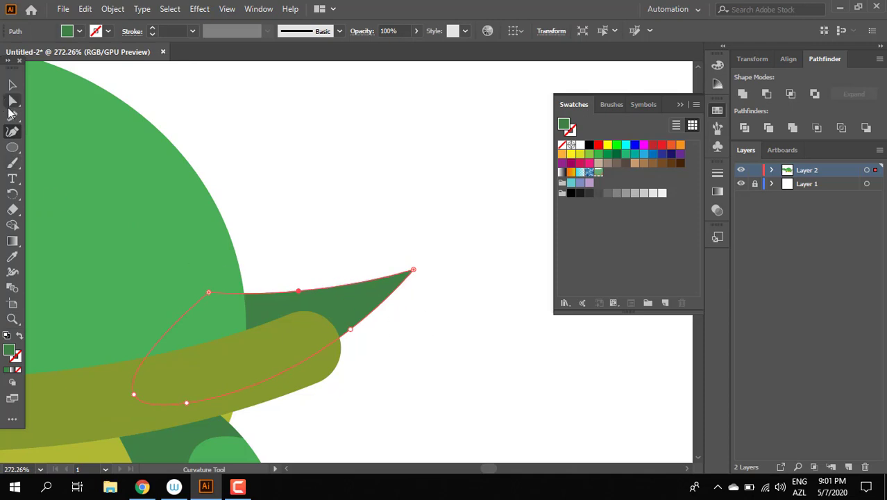
click(11, 102)
click(392, 278)
drag(402, 276, 409, 285)
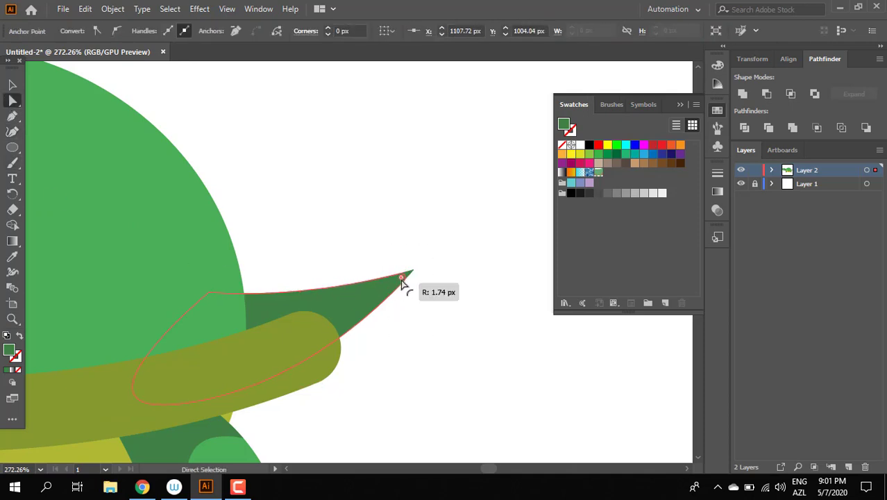
click(418, 313)
click(398, 279)
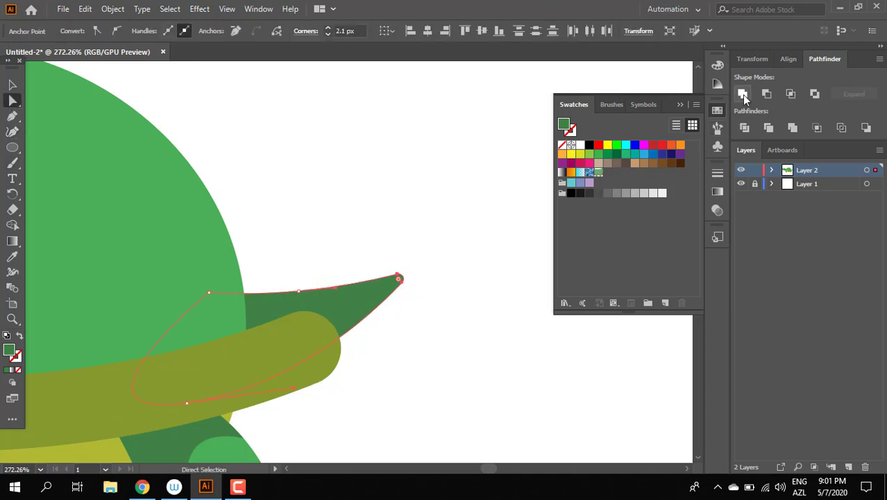
scroll(416, 263, down, 5)
key(v)
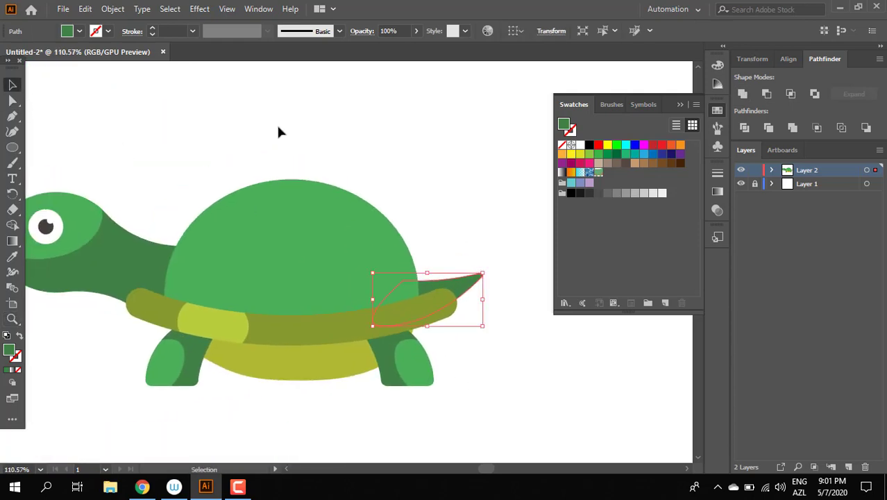
click(277, 131)
key(z)
scroll(375, 291, up, 3)
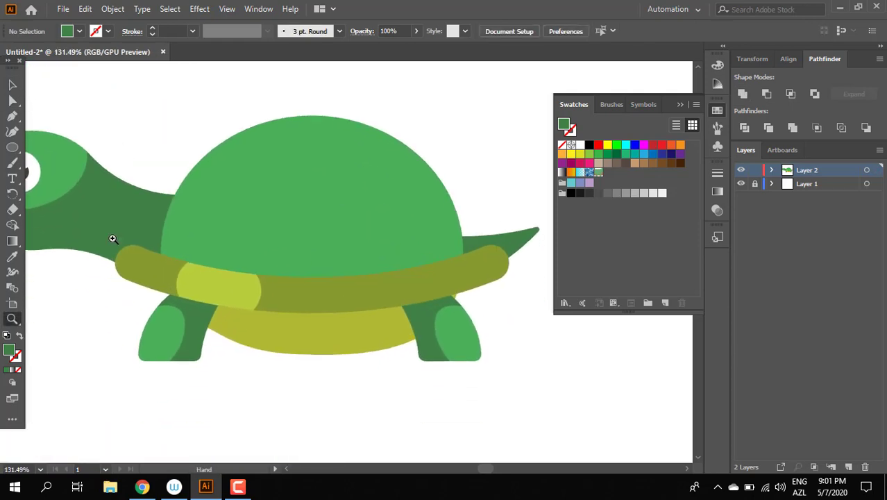
Draw a six-sided dark green hexagon, shrink it and tilt it on the shell's left side
drag(13, 147, 55, 175)
drag(252, 226, 289, 255)
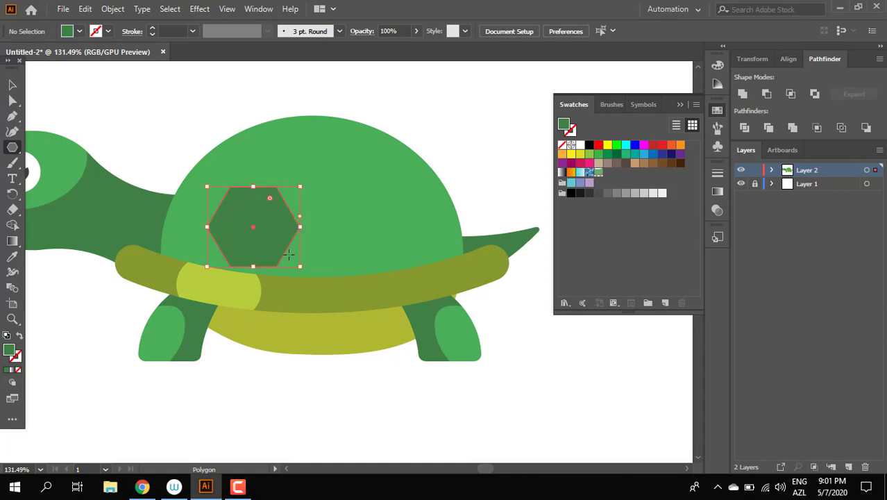
click(297, 265)
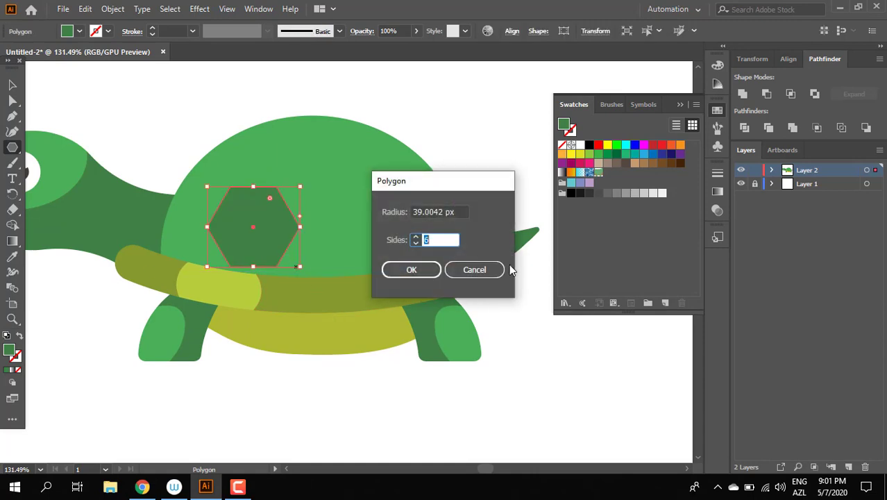
key(Escape)
key(v)
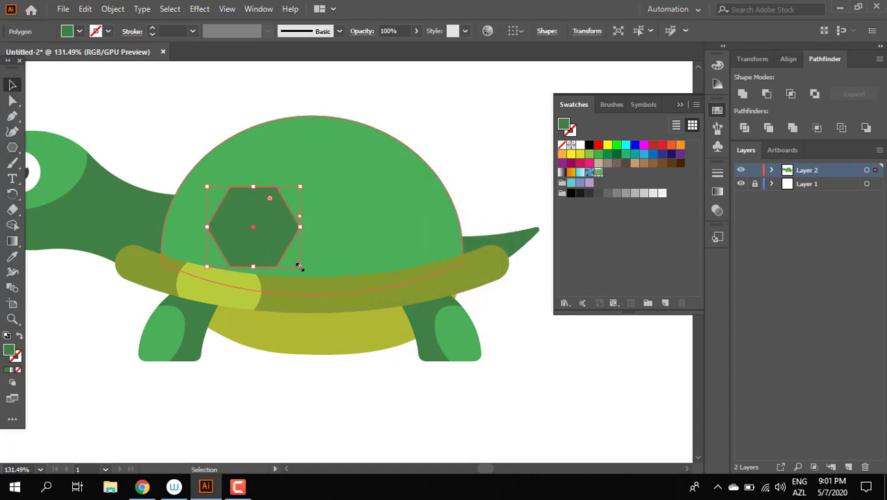
drag(299, 266, 293, 276)
click(293, 277)
click(274, 232)
mouse_move(287, 218)
mouse_down()
mouse_move(222, 238)
mouse_move(247, 204)
mouse_up()
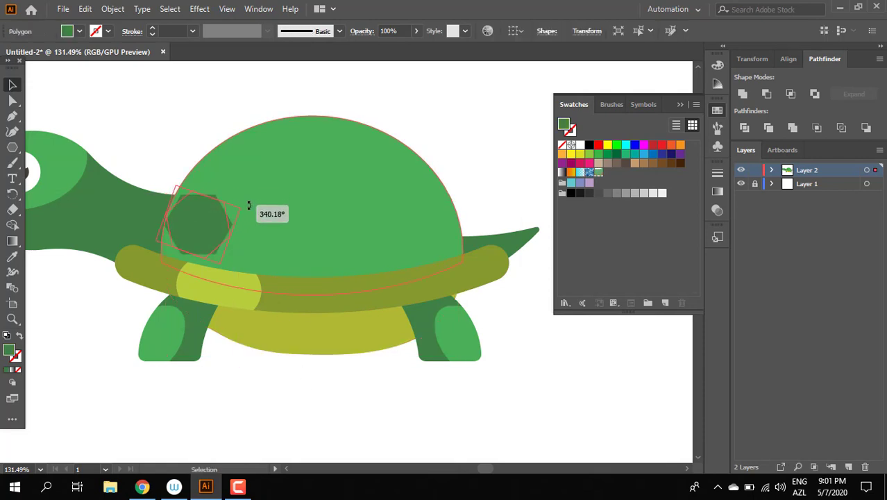
click(237, 301)
Alt-drag a hexagon copy to the right, then tilt and reposition it on the shell
drag(221, 245, 310, 240)
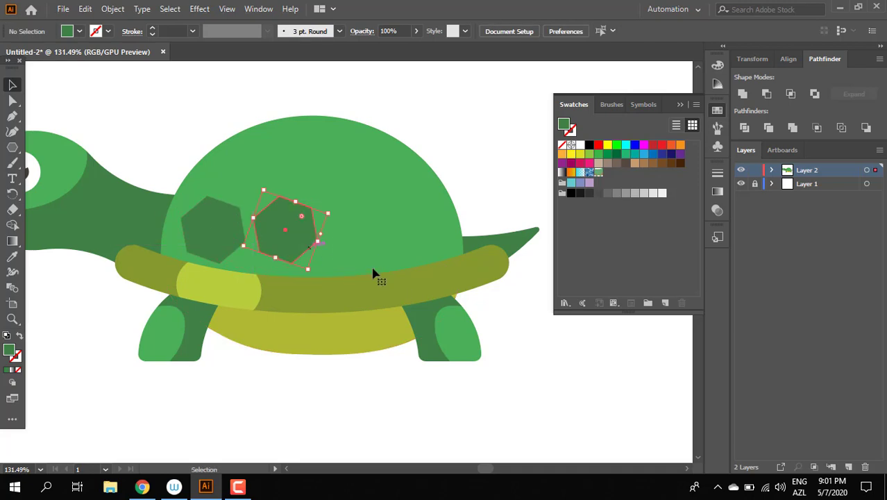
click(338, 218)
click(317, 380)
click(321, 215)
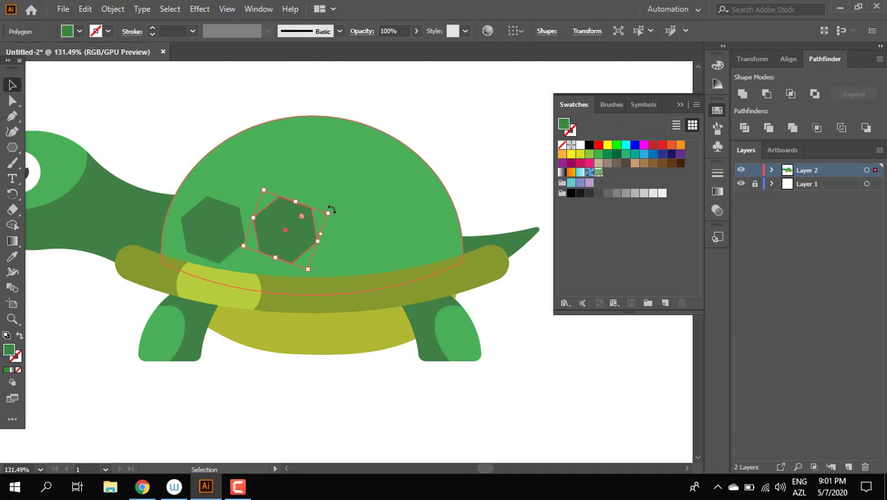
drag(333, 206, 333, 205)
drag(265, 234, 257, 216)
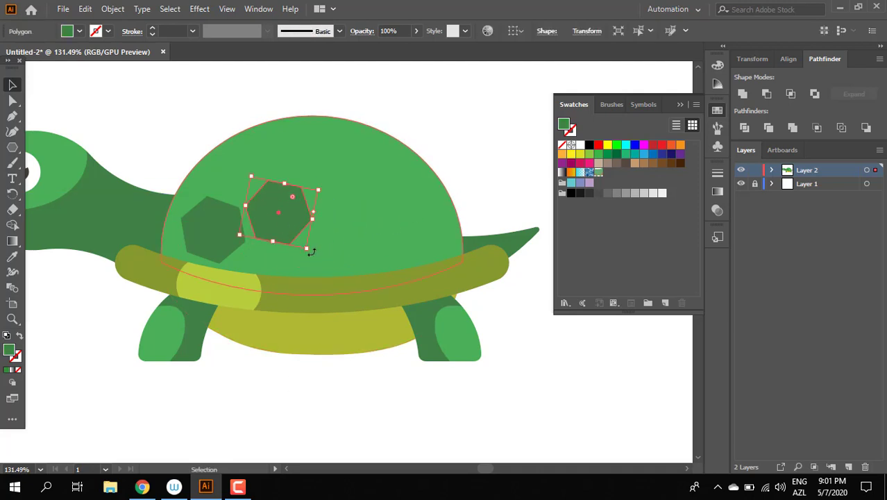
mouse_move(308, 257)
mouse_down()
mouse_move(410, 200)
mouse_move(436, 233)
mouse_move(362, 154)
mouse_up()
click(311, 402)
Scatter hexagon copies near the shell's upper right, lower area and top
click(429, 135)
scroll(194, 222, down, 3)
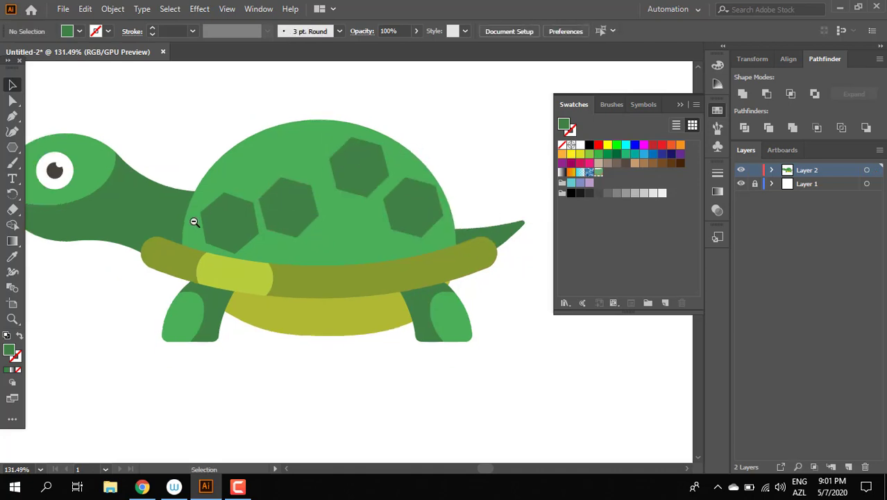
scroll(340, 313, down, 2)
scroll(525, 338, up, 3)
scroll(327, 242, up, 1)
scroll(327, 242, up, 3)
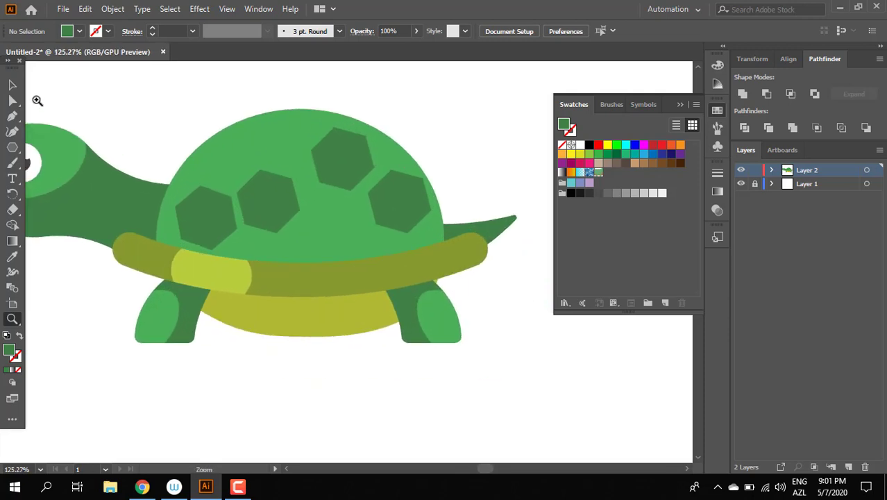
mouse_move(347, 172)
mouse_down()
mouse_move(343, 245)
mouse_move(356, 260)
mouse_up()
click(377, 415)
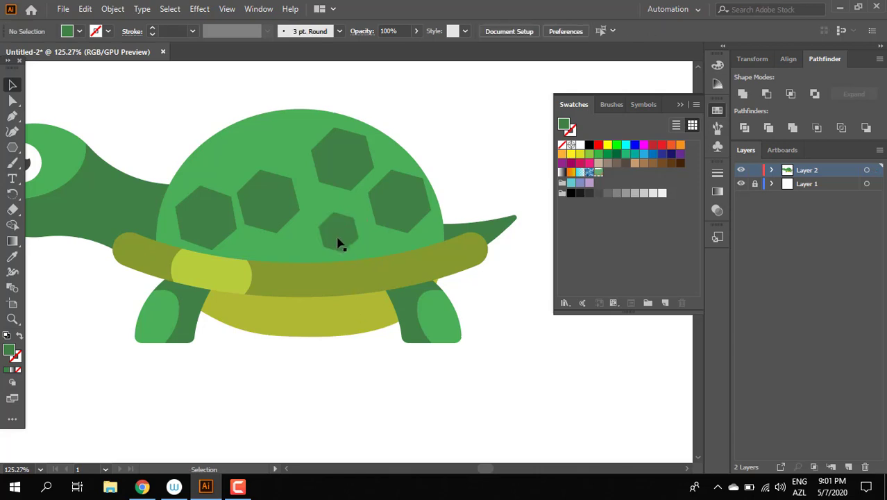
mouse_move(329, 219)
mouse_down()
mouse_move(276, 144)
mouse_move(214, 162)
mouse_up()
click(369, 398)
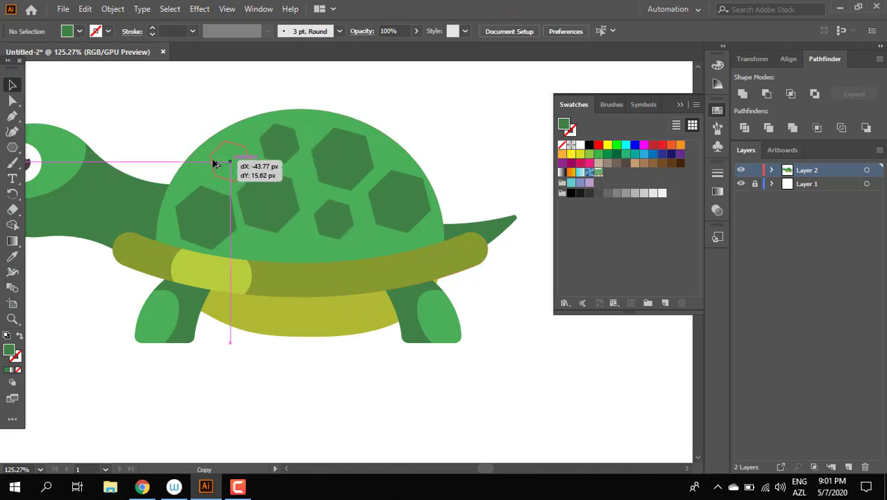
click(340, 374)
Add more hexagon copies across the lower middle and lower edge of the shell
mouse_move(272, 194)
mouse_down()
mouse_move(307, 253)
mouse_move(316, 241)
mouse_up()
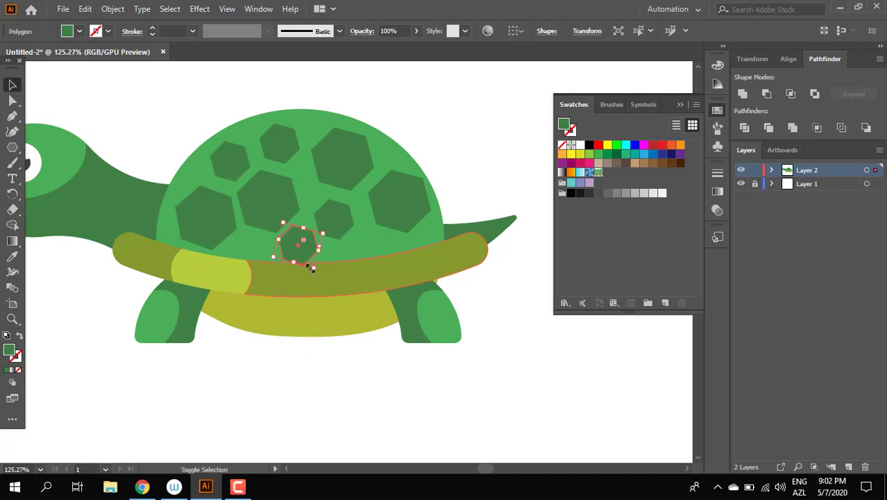
click(323, 409)
click(300, 251)
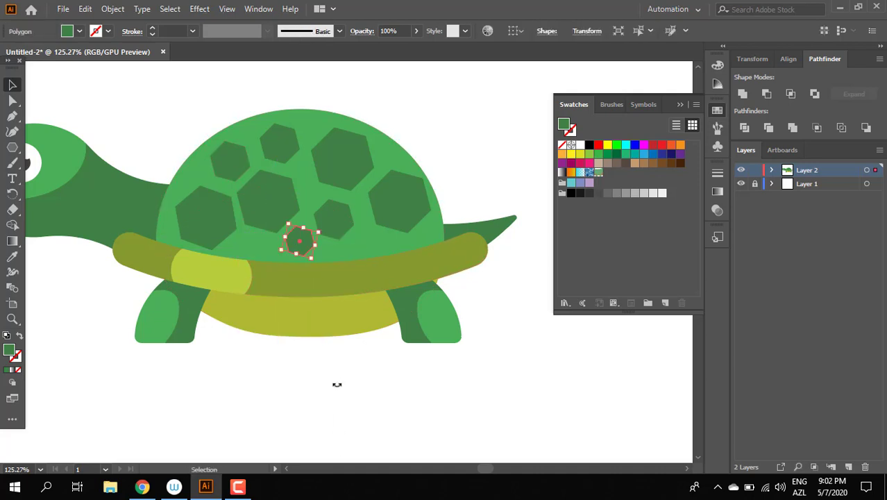
drag(311, 259, 258, 257)
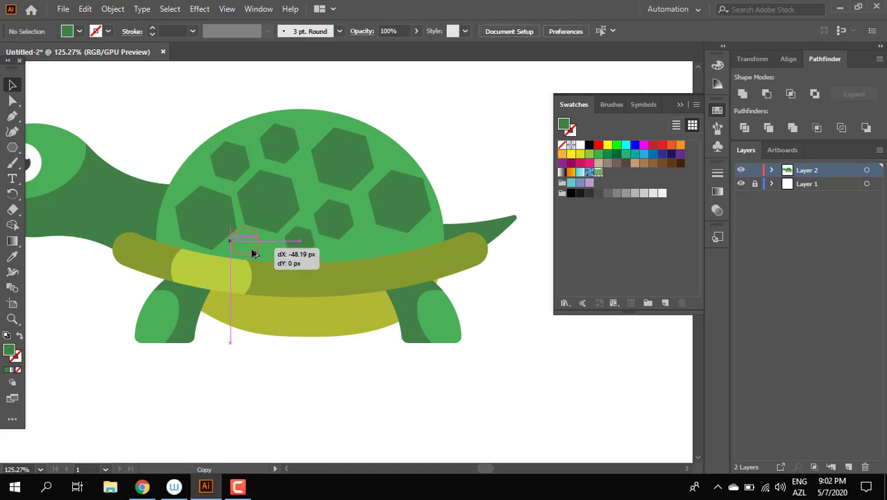
click(306, 434)
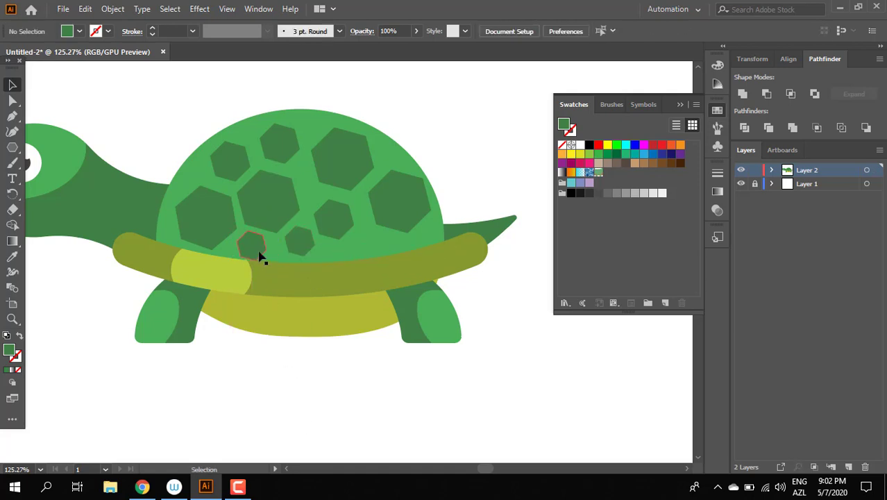
mouse_move(301, 259)
mouse_down()
mouse_move(380, 257)
mouse_move(372, 248)
mouse_up()
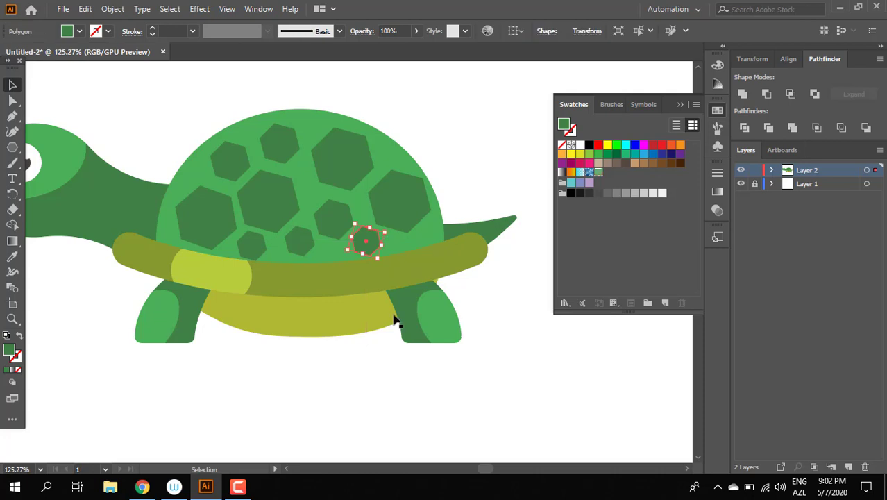
drag(410, 373, 472, 436)
Zoom in on the body and draw a tall rectangle below the shell
key(z)
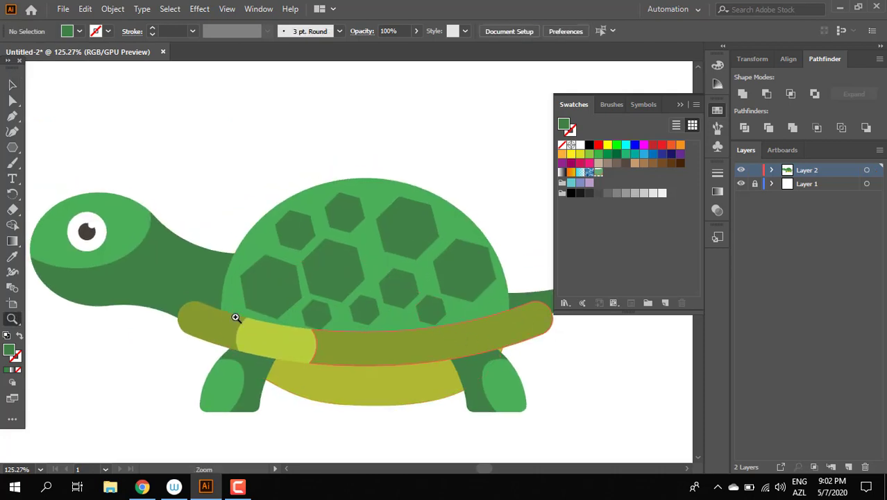
click(238, 318)
mouse_move(463, 373)
mouse_down()
mouse_move(359, 340)
mouse_move(416, 283)
mouse_move(276, 309)
mouse_move(372, 307)
mouse_move(389, 321)
mouse_up()
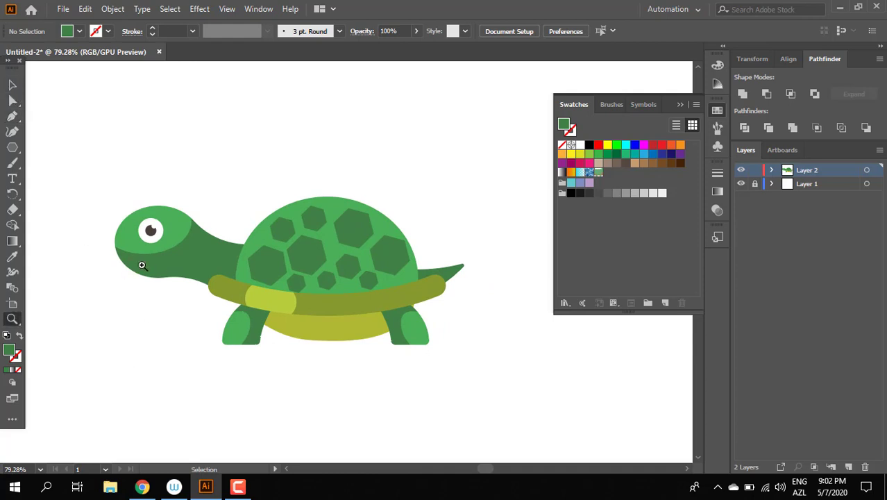
drag(204, 281, 147, 263)
drag(343, 329, 382, 311)
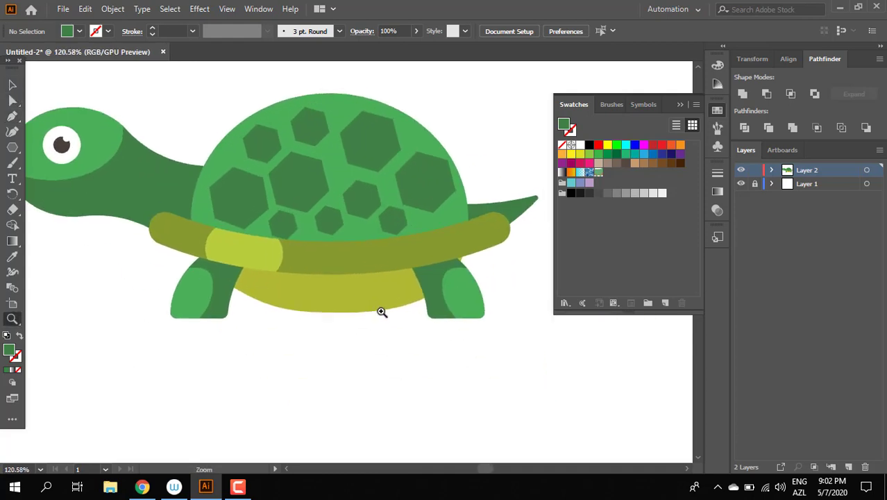
drag(12, 147, 71, 146)
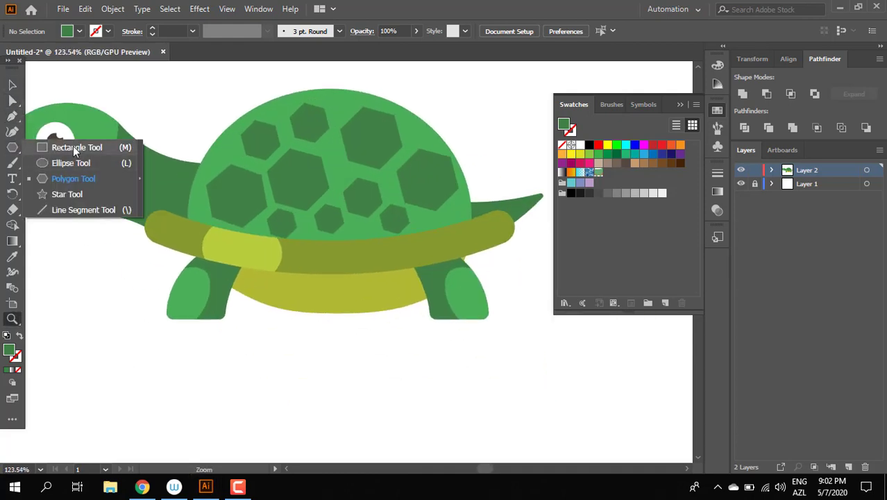
drag(268, 293, 306, 394)
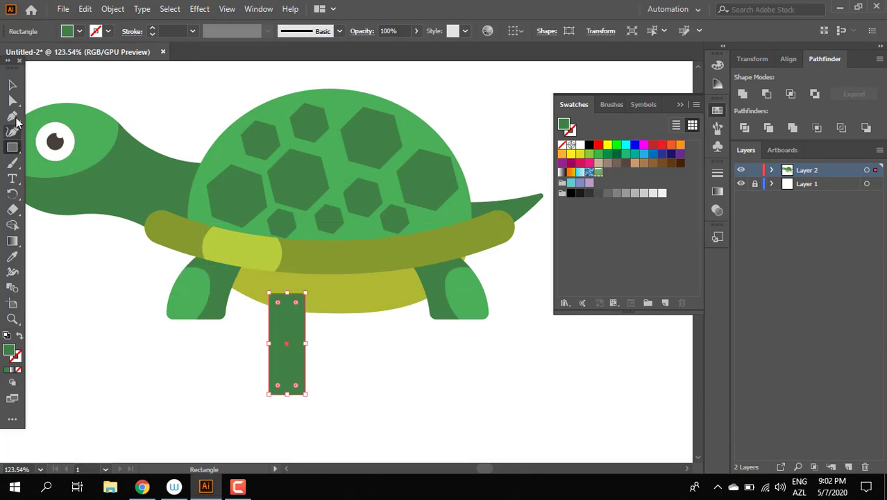
Fully round the rectangle's corners into a pill and move it up under the shell
click(12, 101)
drag(276, 307, 273, 411)
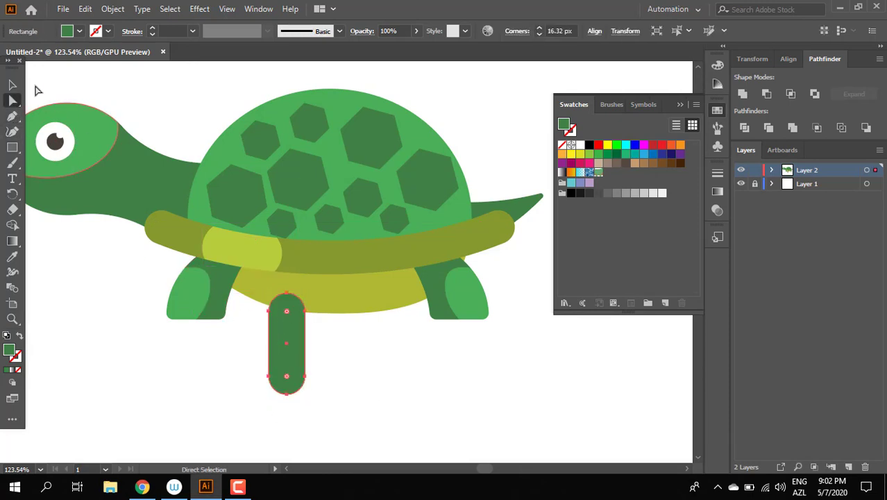
click(13, 84)
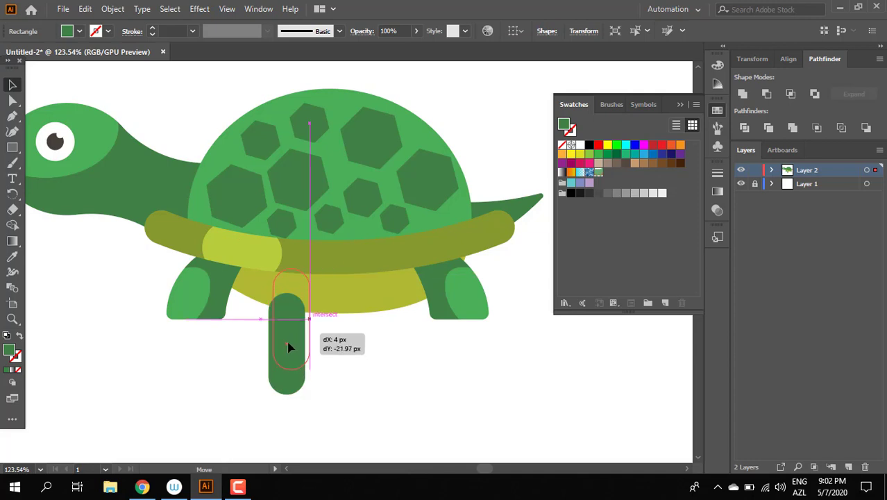
drag(290, 363, 290, 346)
click(340, 361)
Eyedrop the belly's yellow-green onto the pill shape
click(333, 300)
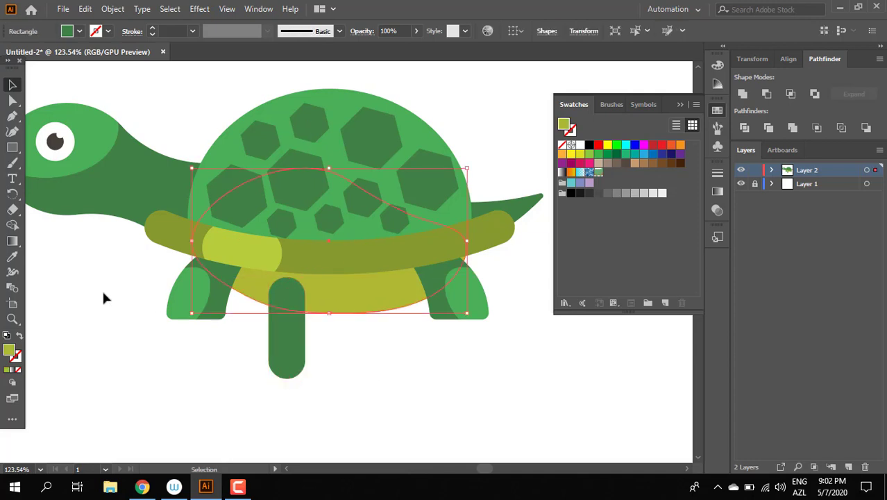
click(12, 256)
click(283, 352)
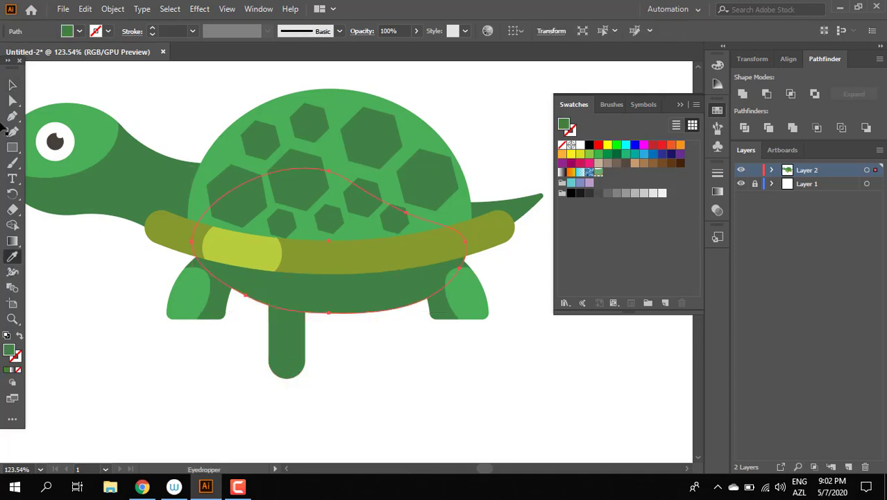
key(ctrl+z)
click(13, 84)
click(284, 355)
click(12, 256)
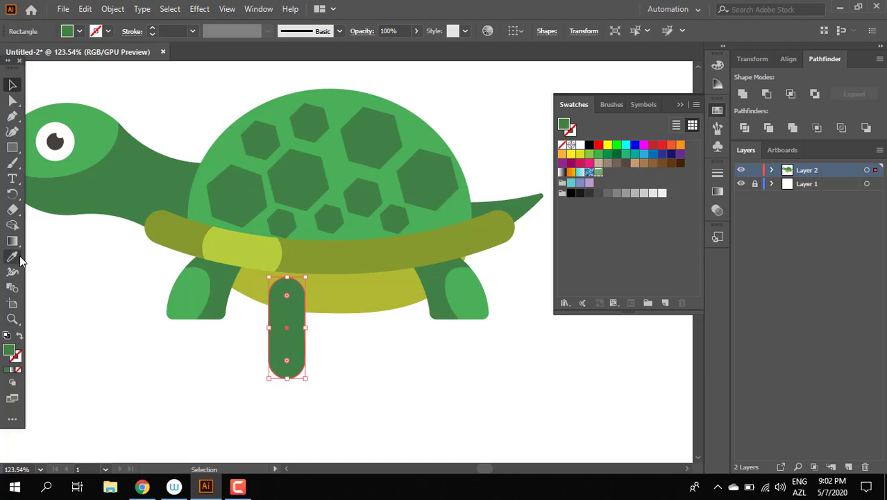
click(340, 305)
Darken the pill's fill to an olive shade in the Color Picker
double_click(12, 352)
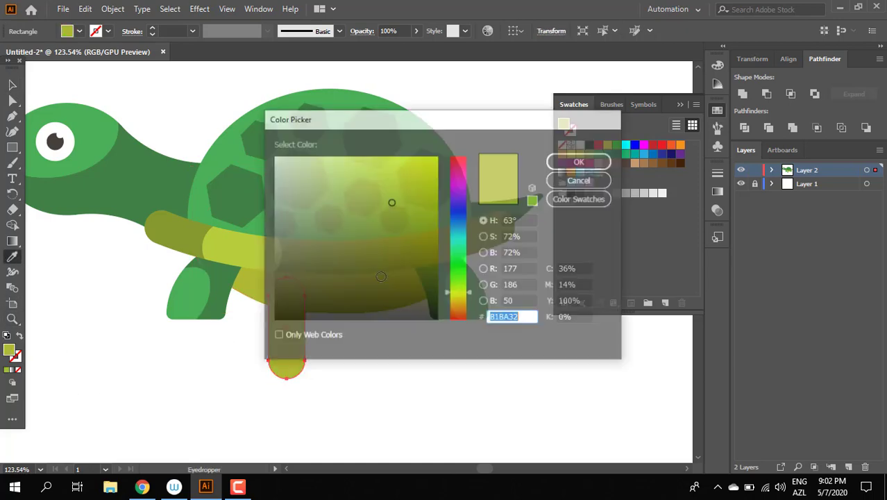
drag(393, 202, 392, 232)
click(581, 163)
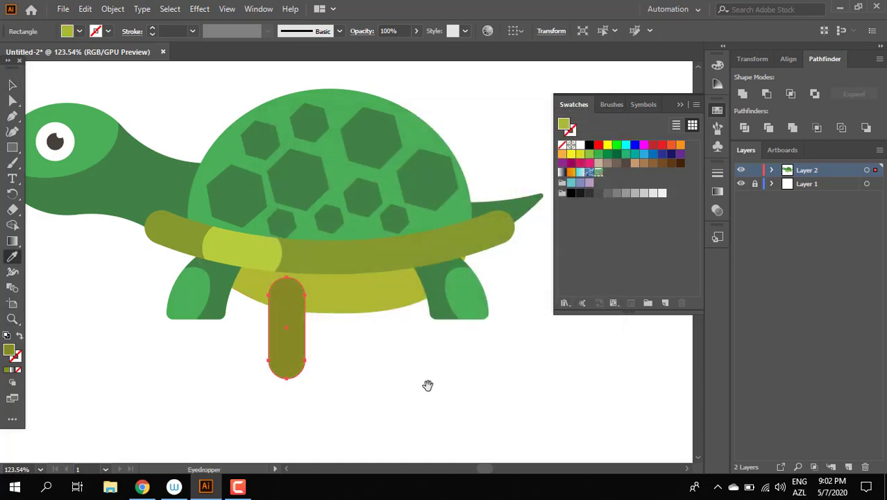
drag(428, 386, 289, 398)
click(12, 85)
click(383, 424)
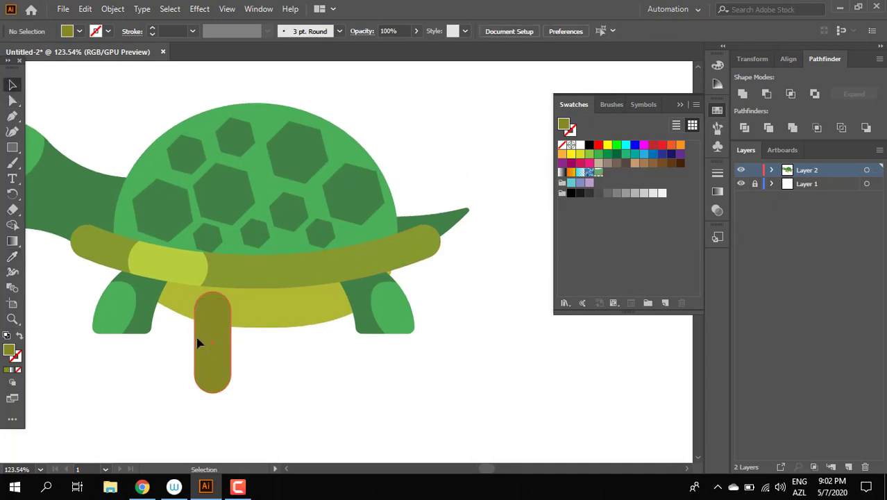
Lay out five olive pill copies in a row under the turtle's belly
mouse_move(210, 352)
mouse_down()
mouse_move(184, 349)
mouse_move(226, 342)
mouse_move(264, 354)
mouse_move(351, 353)
mouse_up()
shift+click(308, 354)
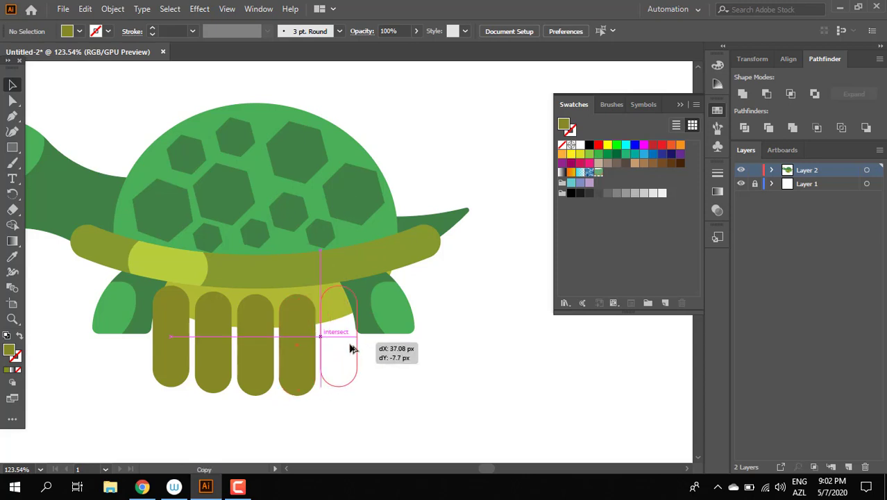
click(475, 398)
drag(200, 386, 154, 371)
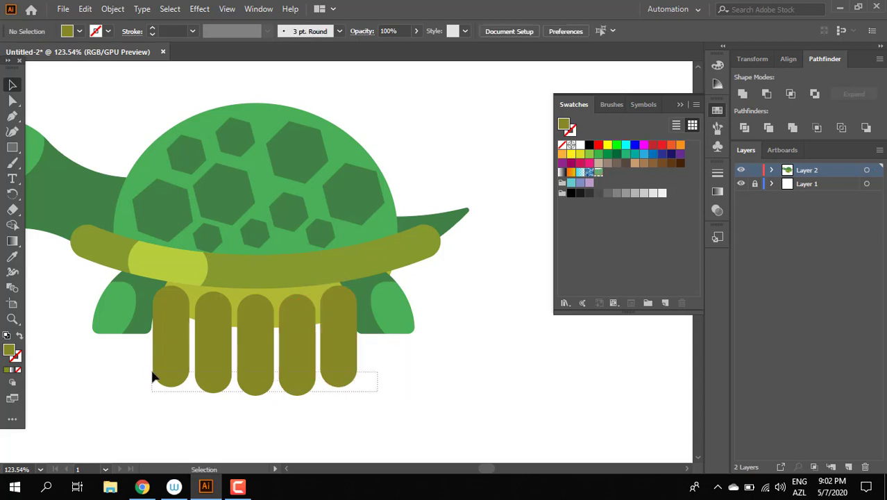
shift+click(242, 299)
drag(389, 396, 131, 363)
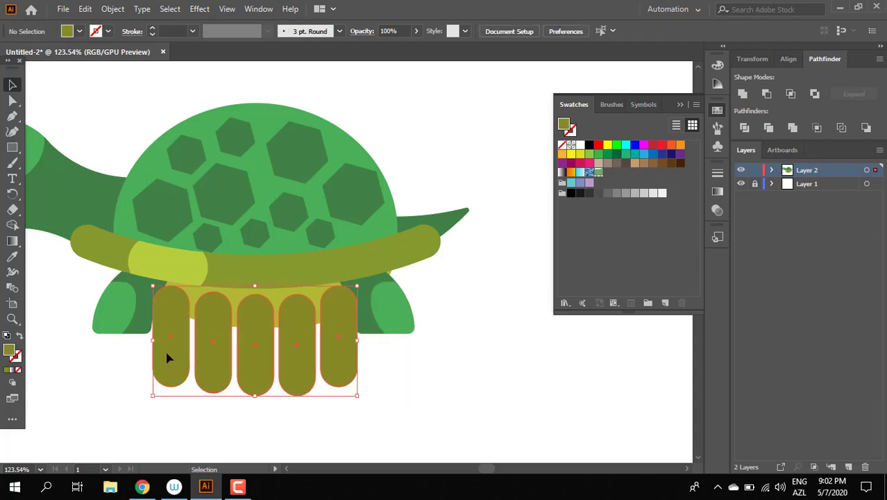
Clip the five pills inside the yellow belly ellipse with a clipping mask
key(ctrl+bracketleft)
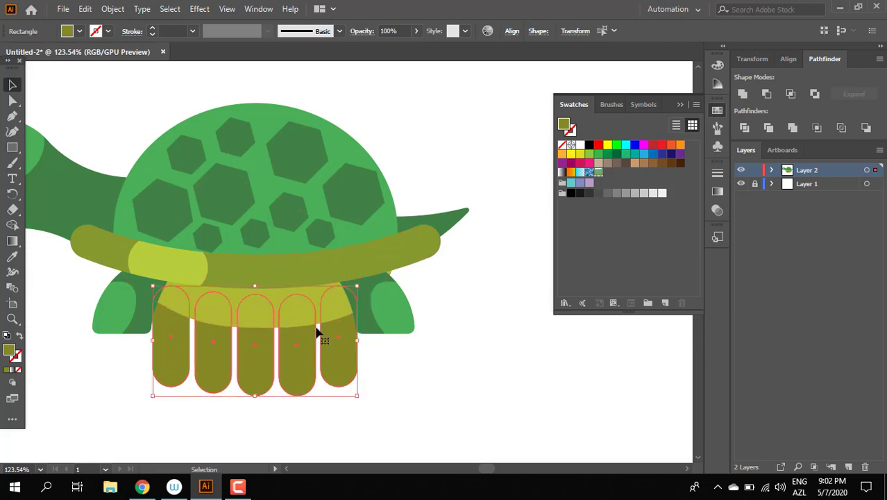
key(ctrl+z)
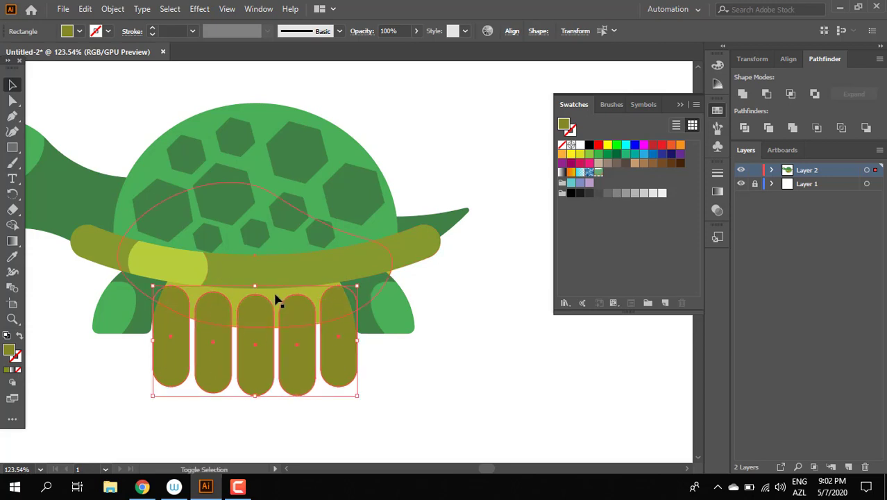
shift+click(276, 300)
double_click(303, 351)
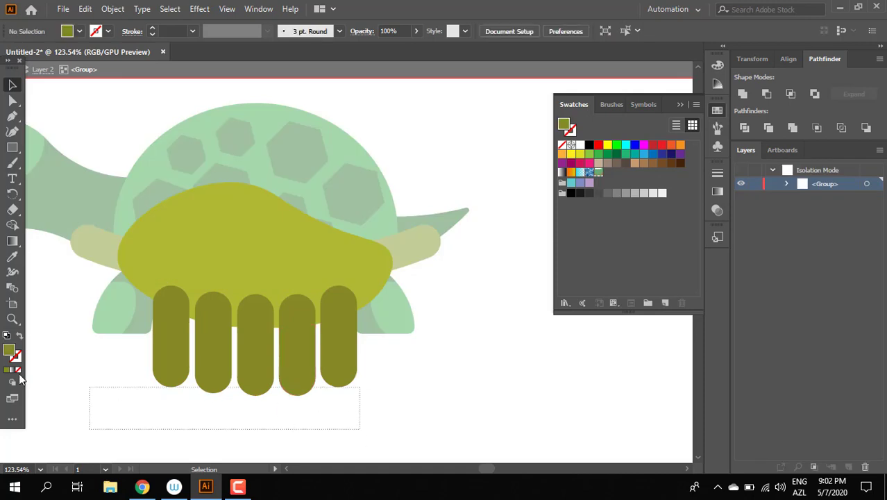
drag(358, 425, 148, 336)
key(ctrl+7)
Exit isolation mode and zoom out to view the whole turtle
double_click(558, 350)
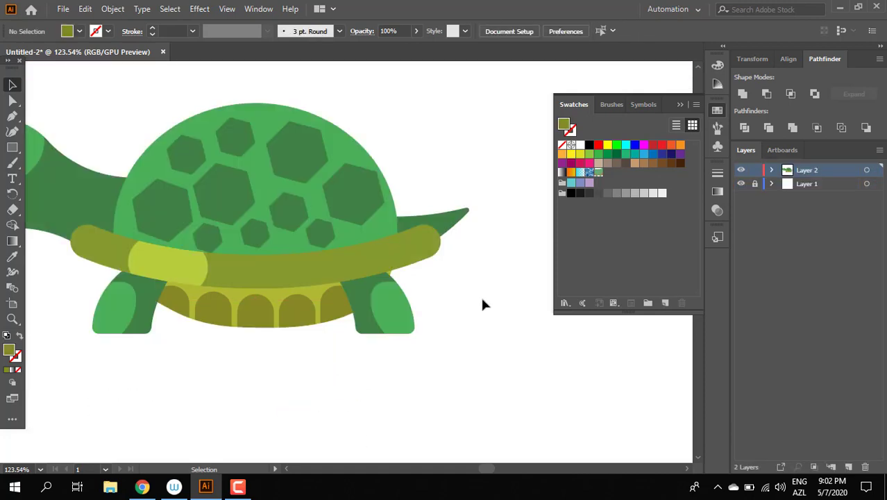
key(z)
alt+click(358, 326)
scroll(389, 375, up, 1)
Draw a wide ellipse under the turtle with a black 000000 fill
scroll(402, 376, up, 1)
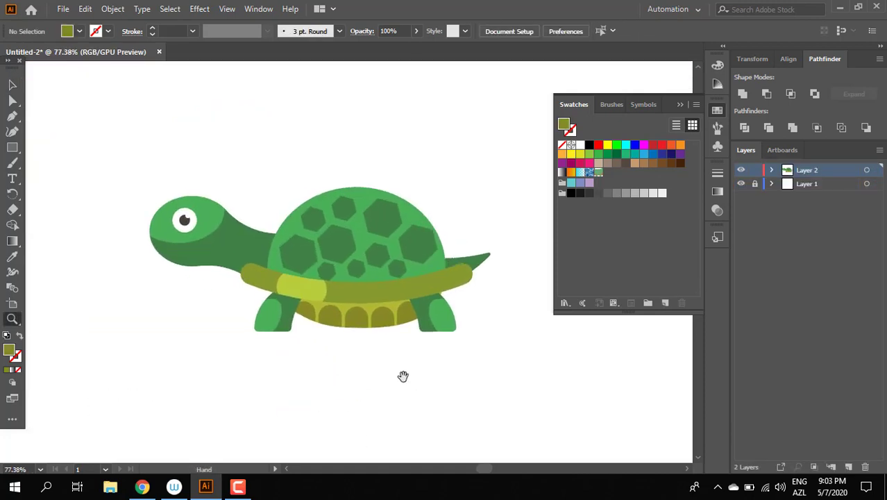
drag(13, 147, 70, 161)
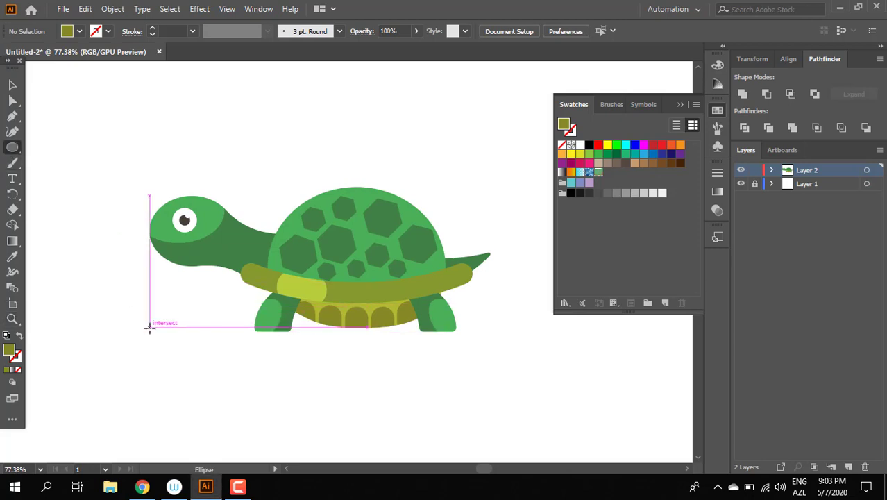
drag(149, 325, 490, 370)
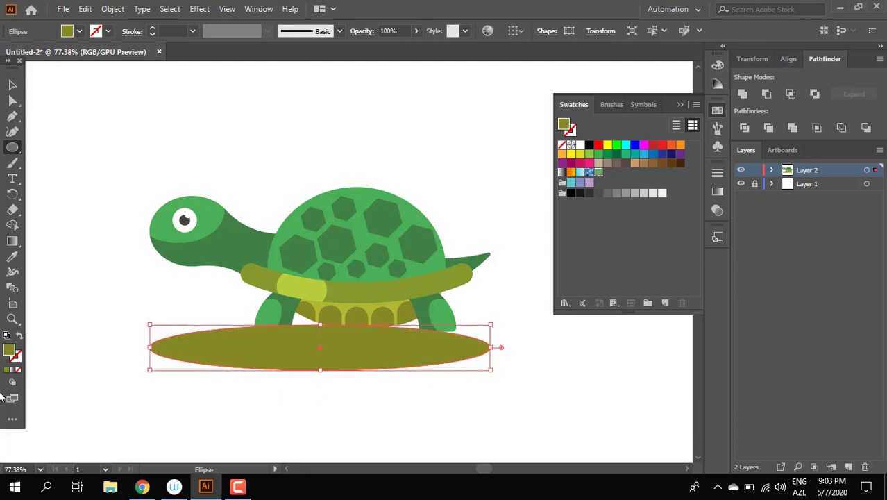
double_click(13, 354)
drag(297, 293, 273, 321)
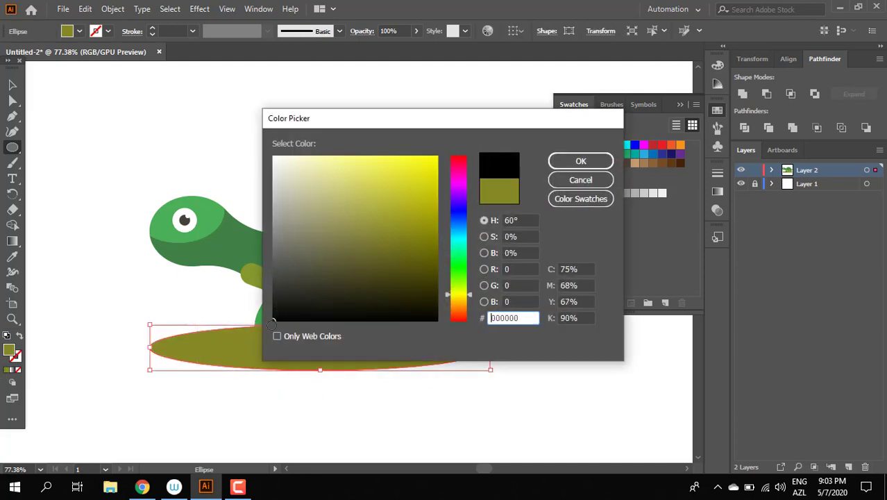
click(602, 167)
Set the ellipse to 20% opacity and nudge it up beneath the feet
key(v)
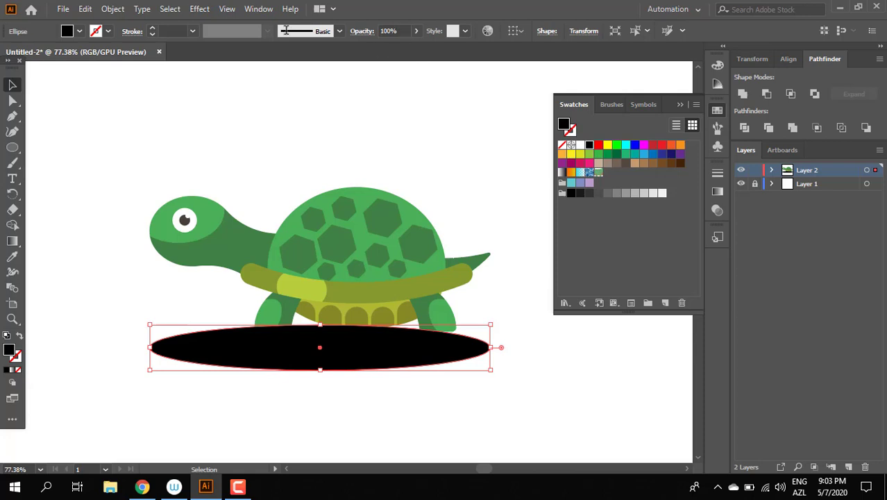
text(20)
key(Return)
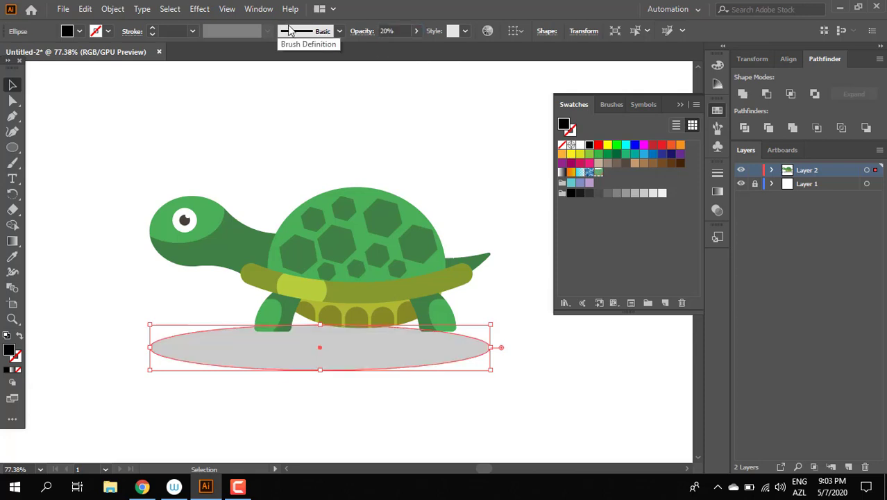
drag(426, 364, 426, 347)
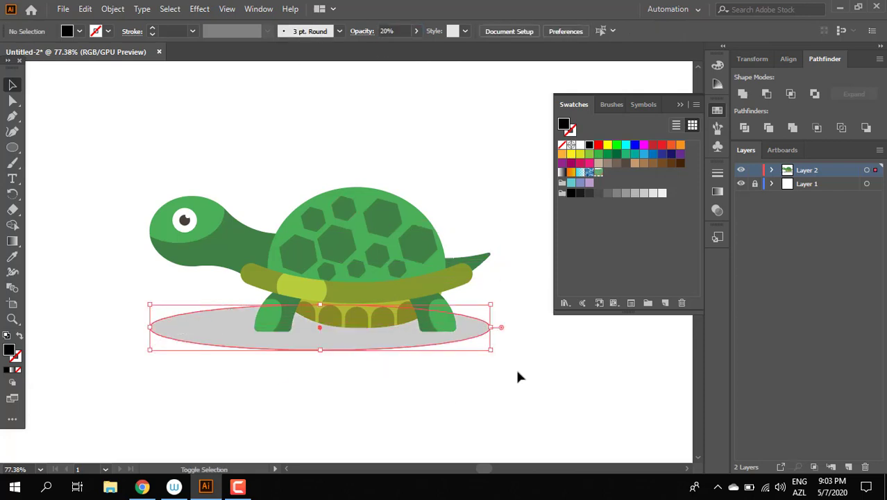
scroll(515, 337, up, 1)
drag(510, 337, 65, 192)
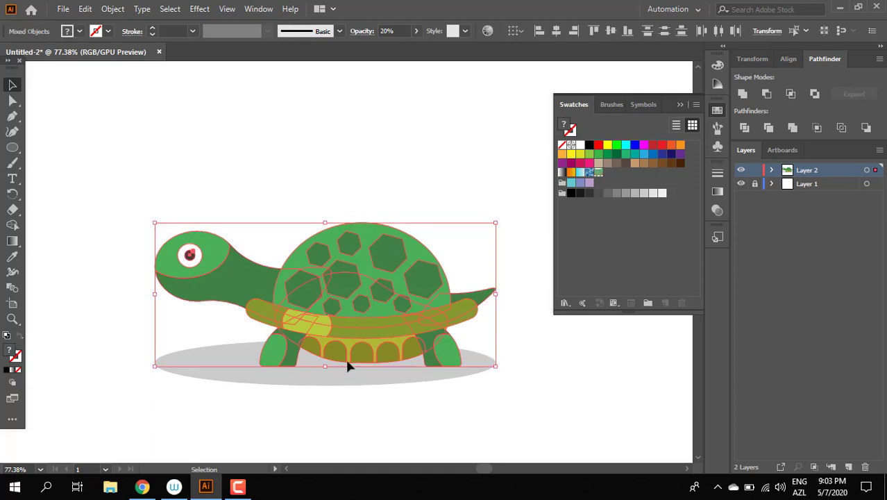
Group all the turtle artwork with its shadow, deselect, and zoom out
right_click(365, 307)
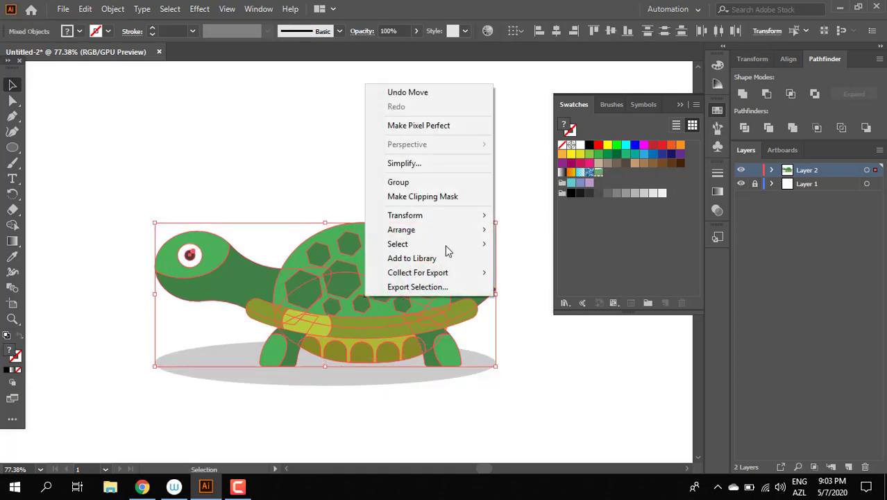
click(438, 180)
click(558, 409)
mouse_move(499, 400)
mouse_down()
mouse_move(452, 418)
mouse_move(502, 386)
mouse_move(497, 400)
mouse_up()
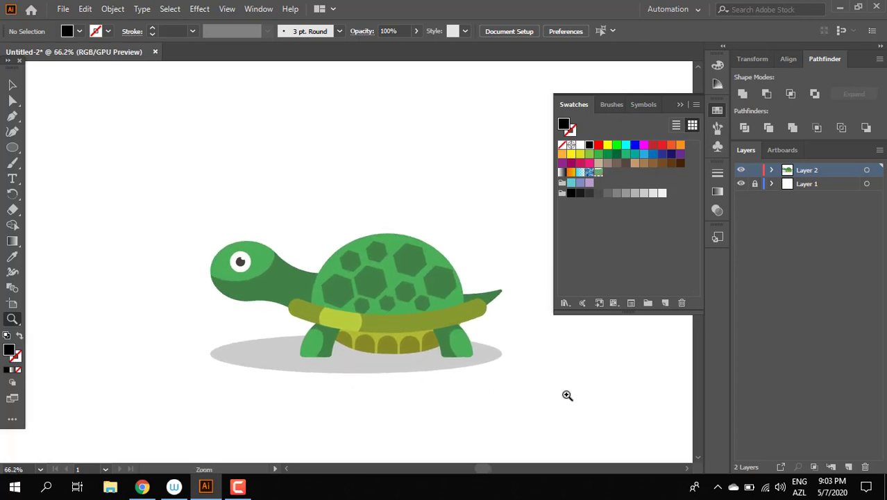